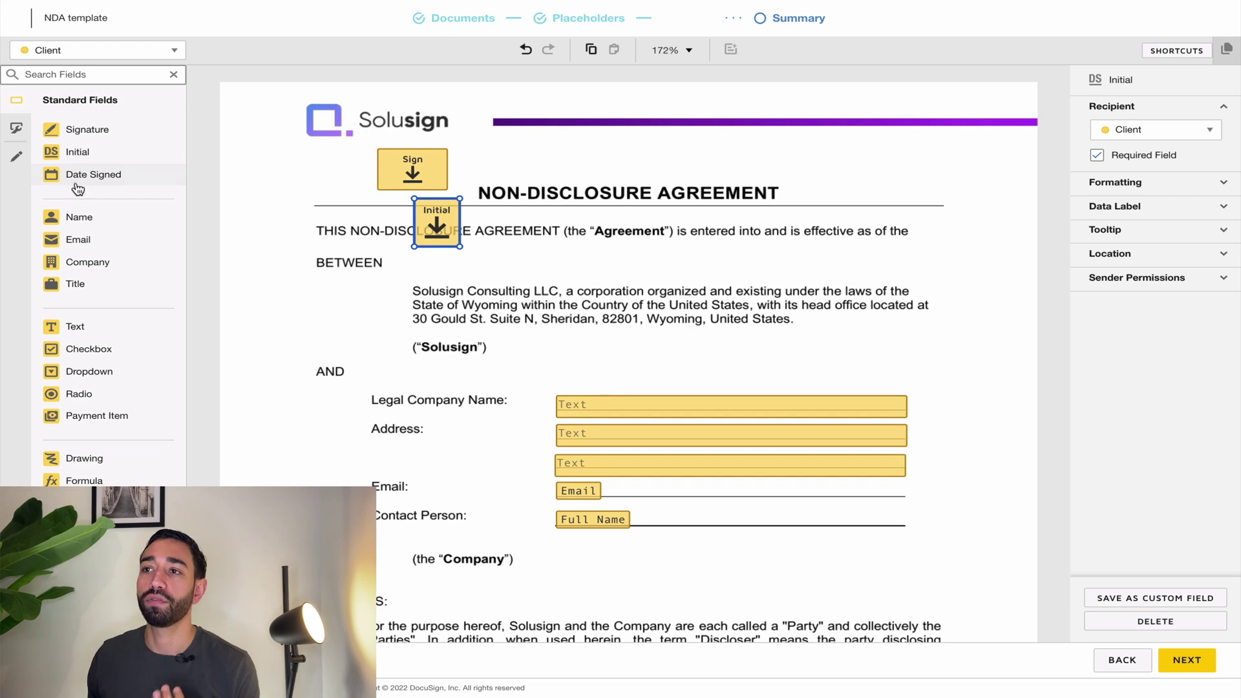
Place Date Signed, Name, Email, Company and Title fields in a column along the agreement's left margin
drag(76, 184, 303, 249)
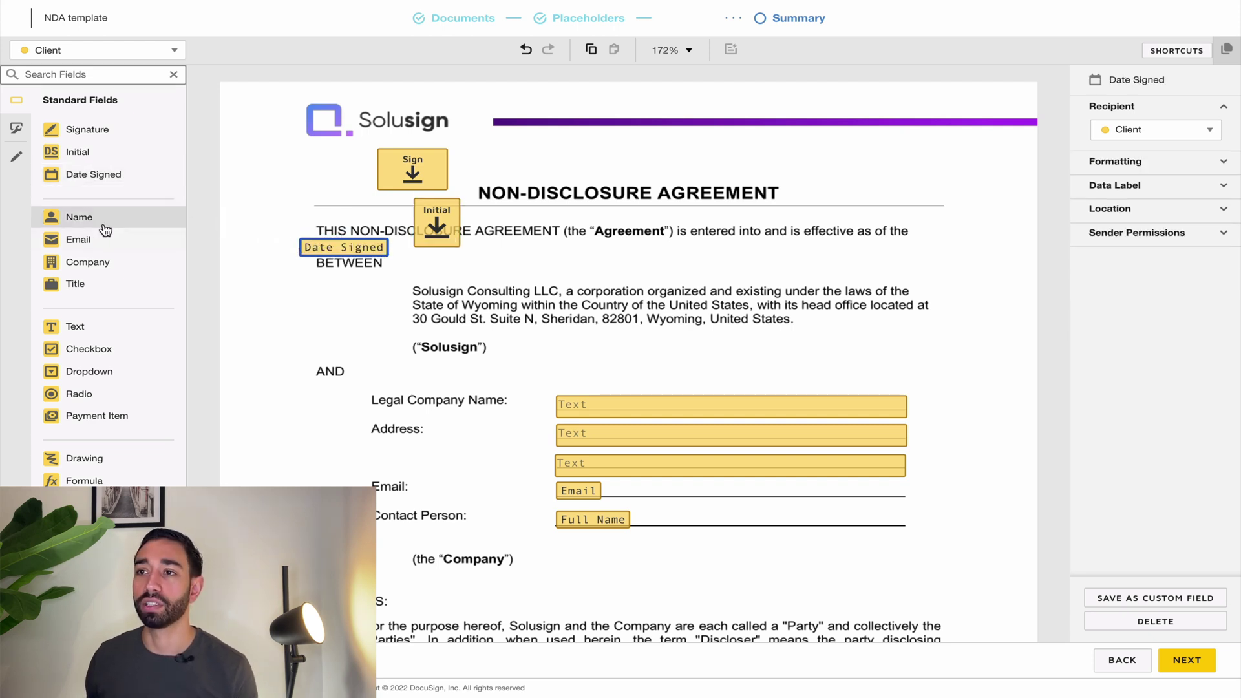
drag(75, 222, 312, 314)
drag(130, 263, 329, 344)
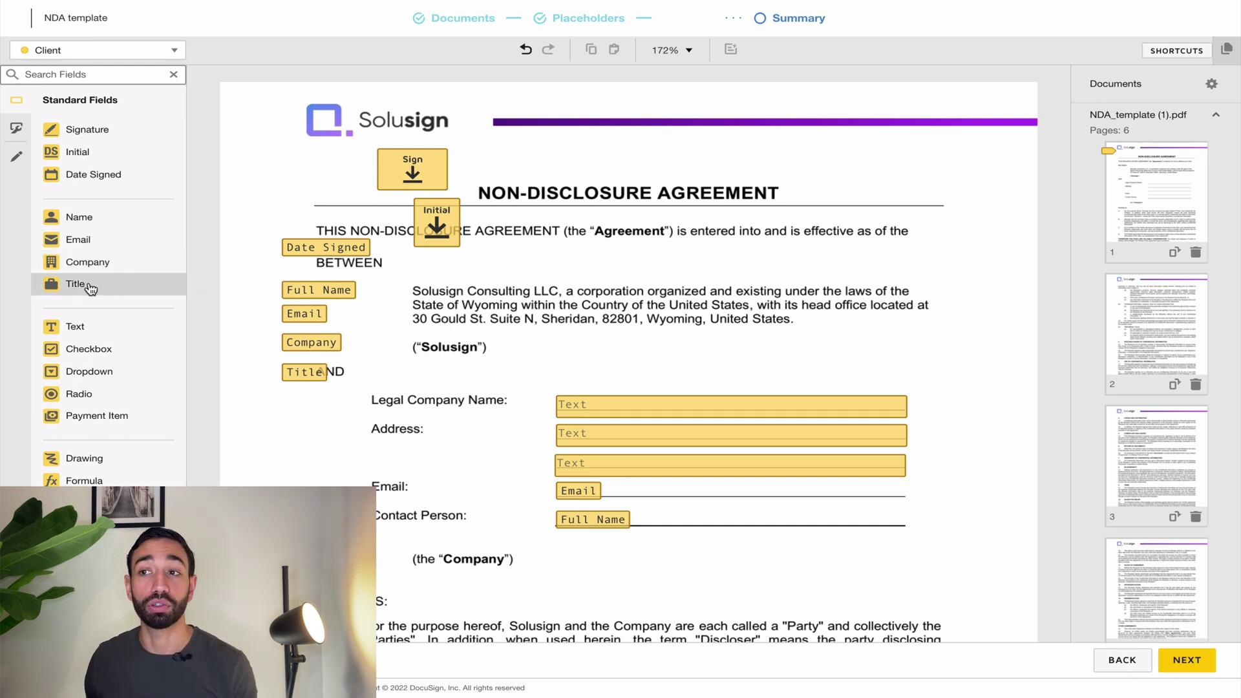
scroll(202, 390, down, 1)
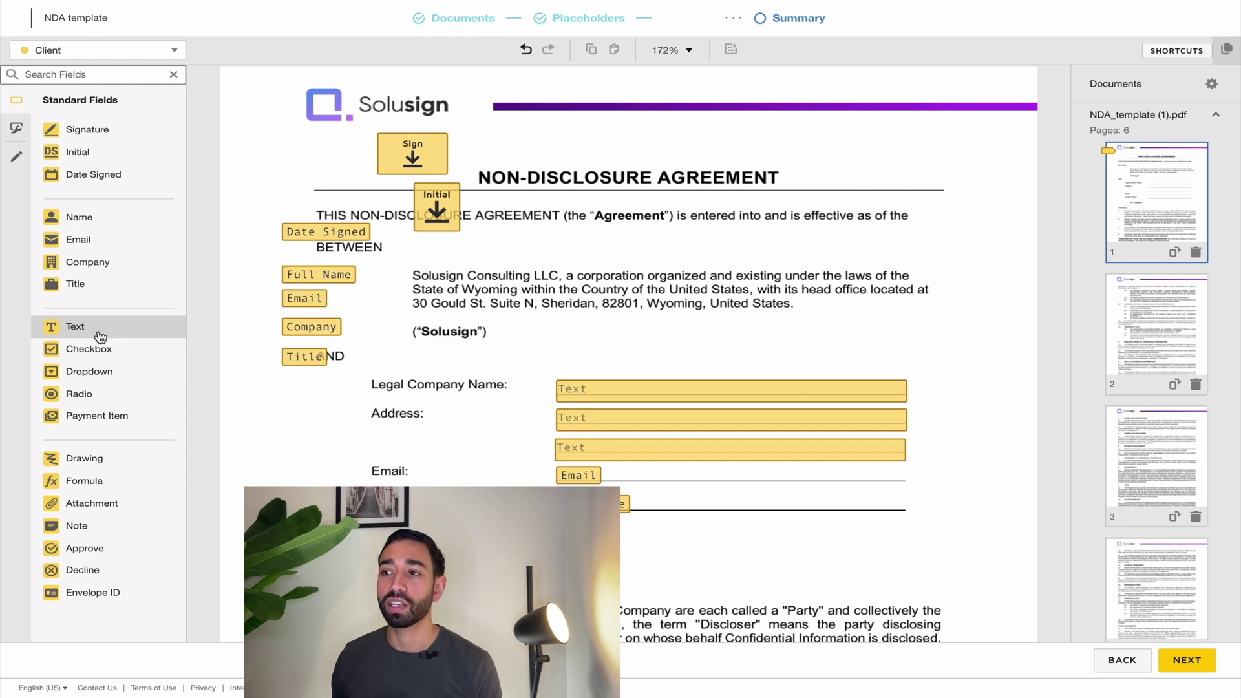
Add a text field below the Title field, make it optional and read-only, and fill it with "somehting"
drag(91, 330, 260, 388)
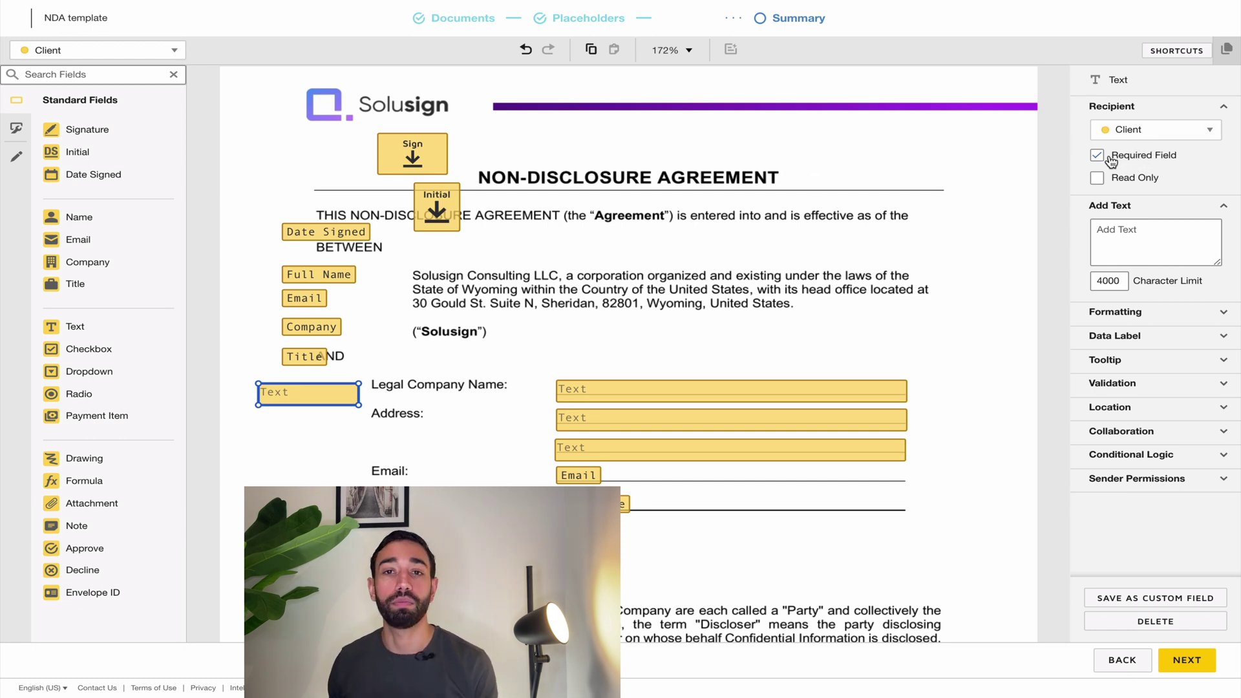
click(1144, 160)
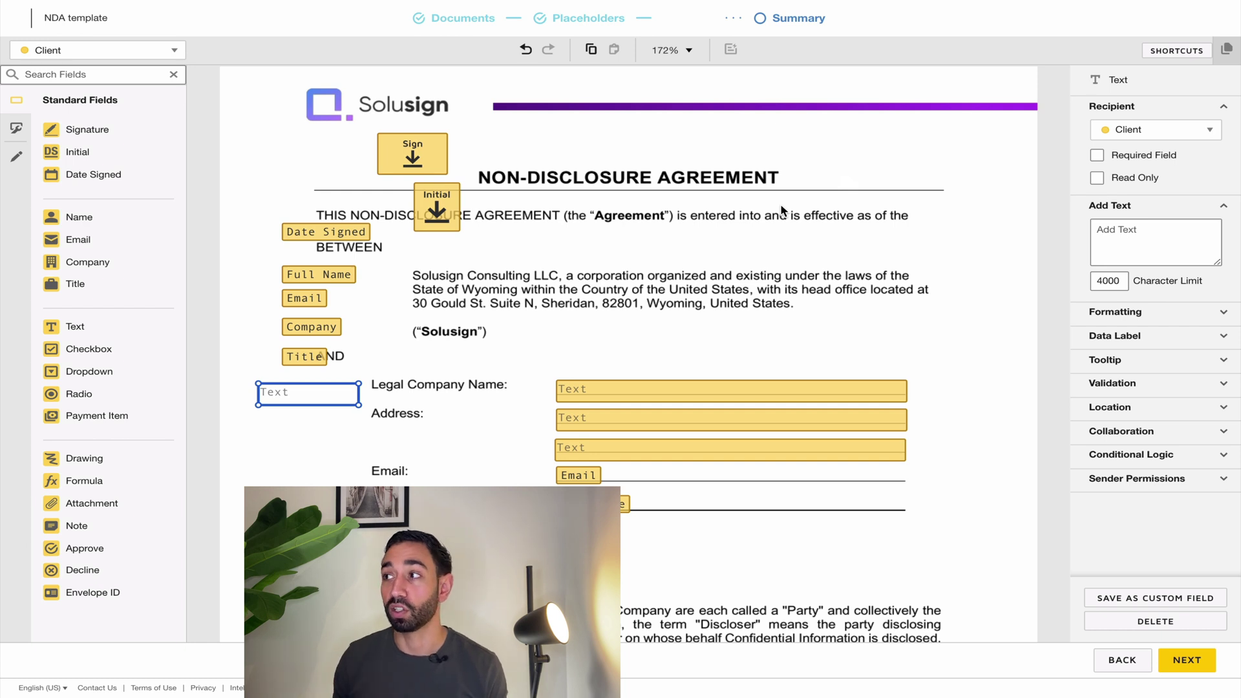
click(1141, 186)
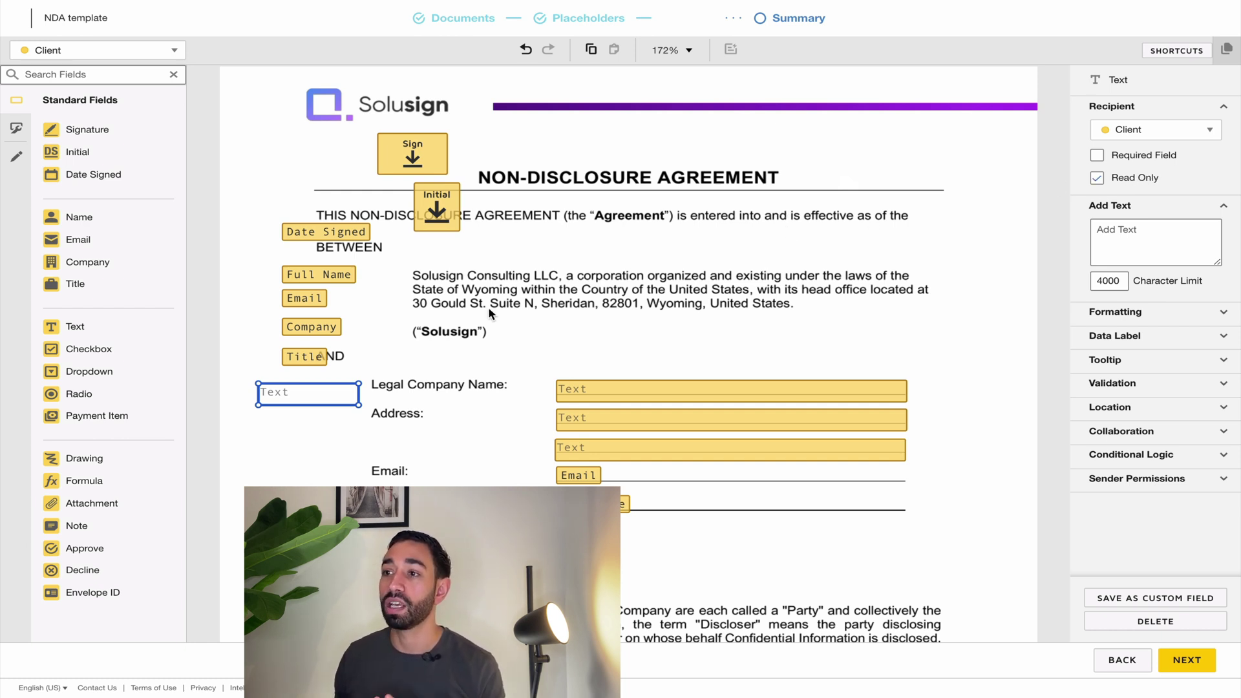
click(322, 394)
text(somehting)
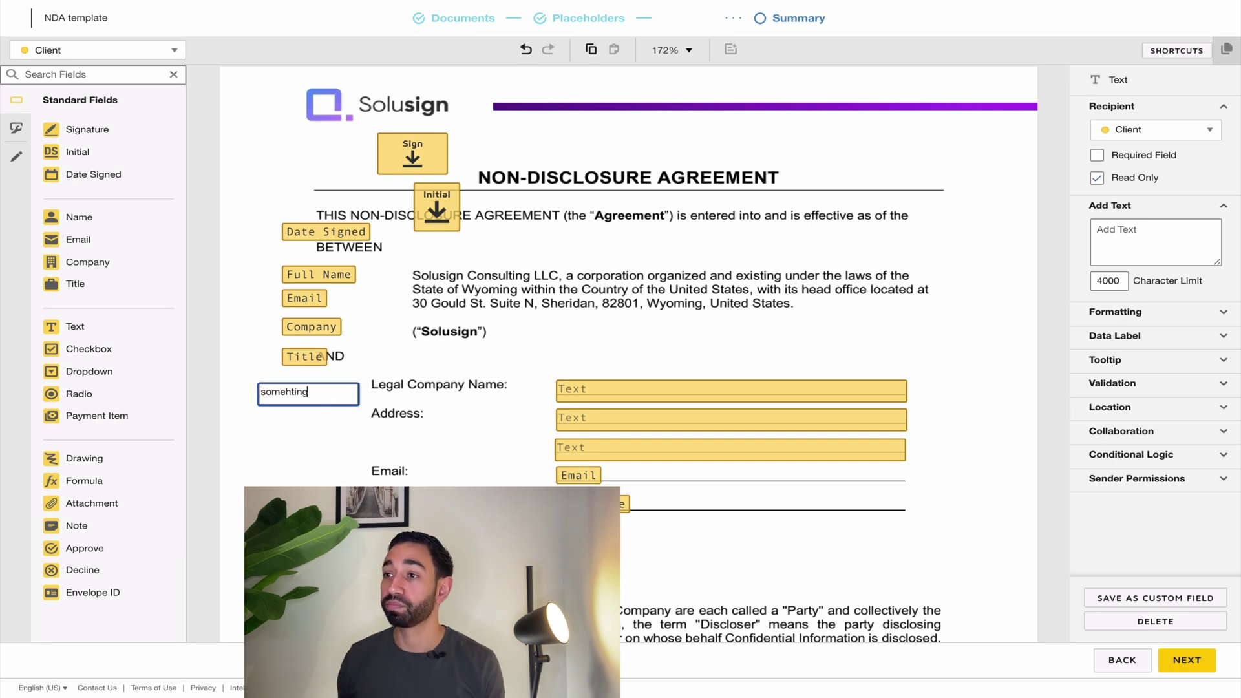
click(301, 463)
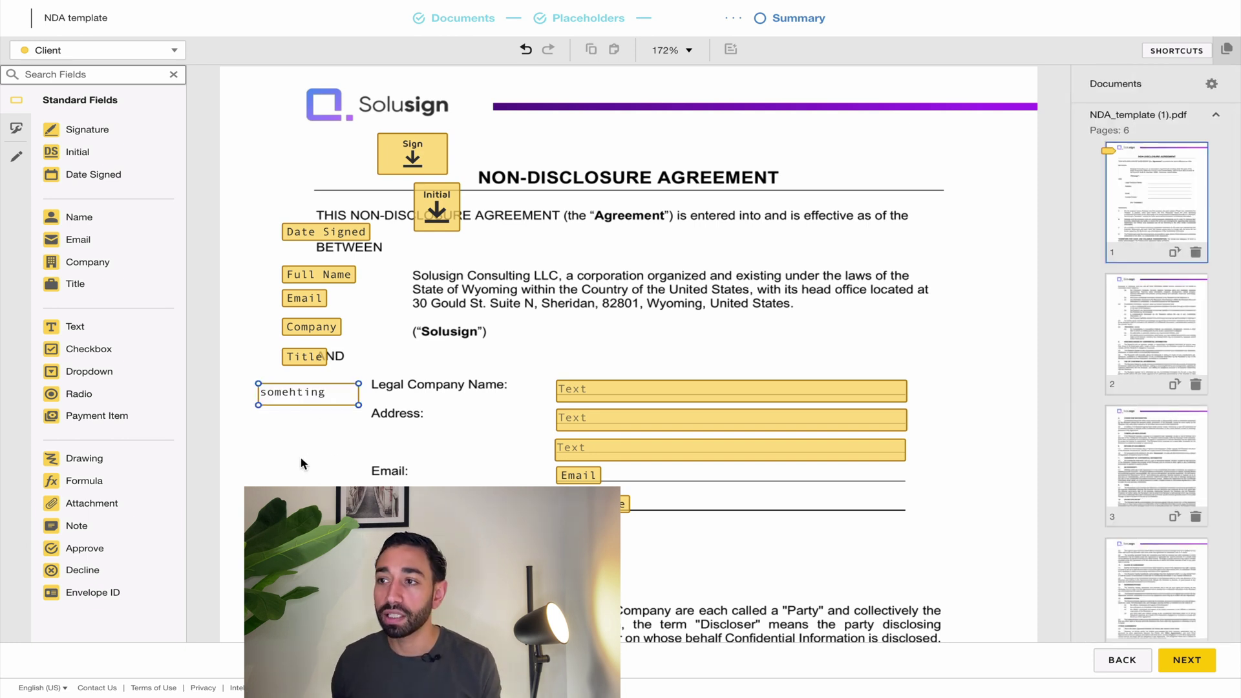
Turn off read-only for the filled text field and add a second text field just below it
click(331, 396)
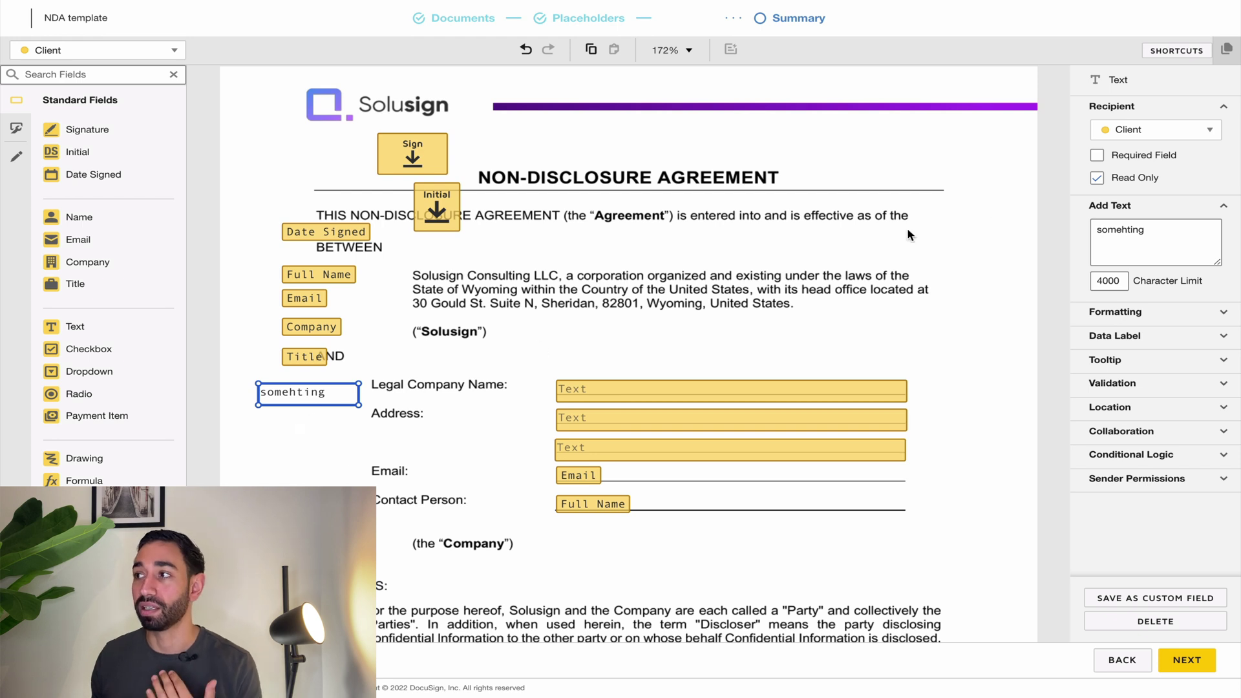
click(1097, 179)
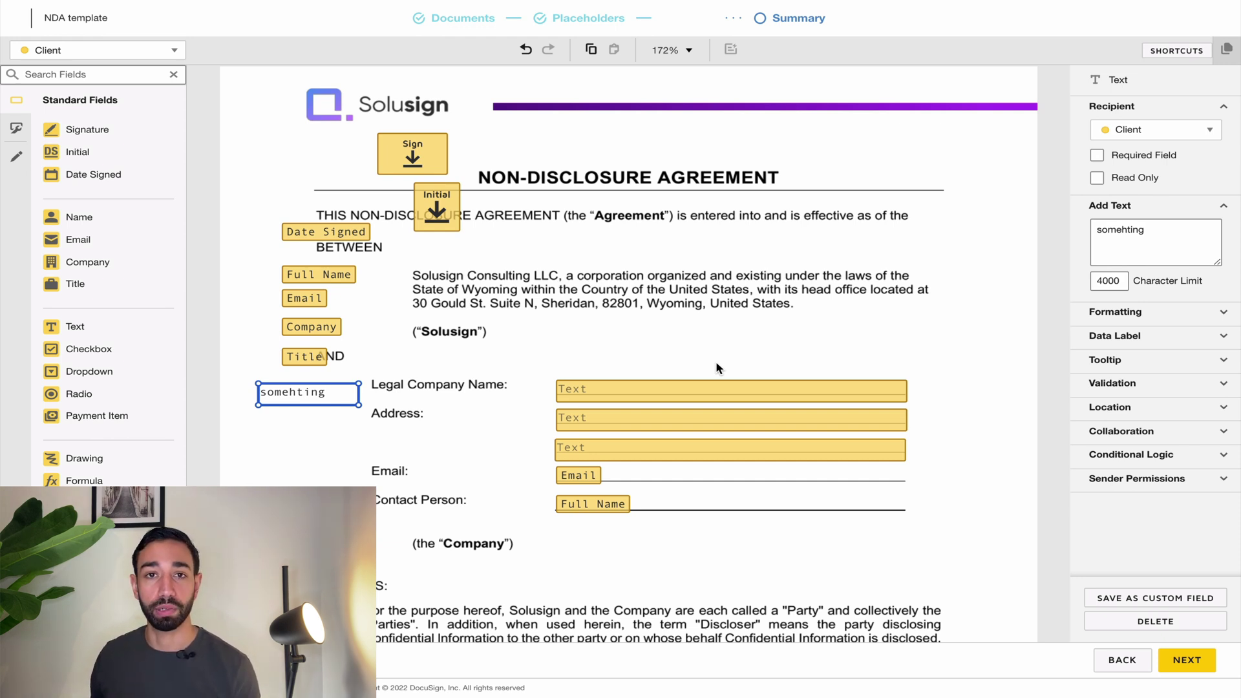
drag(114, 327, 260, 428)
Set the data label of both text fields below the Title field to "field1" so their entries are linked
click(312, 406)
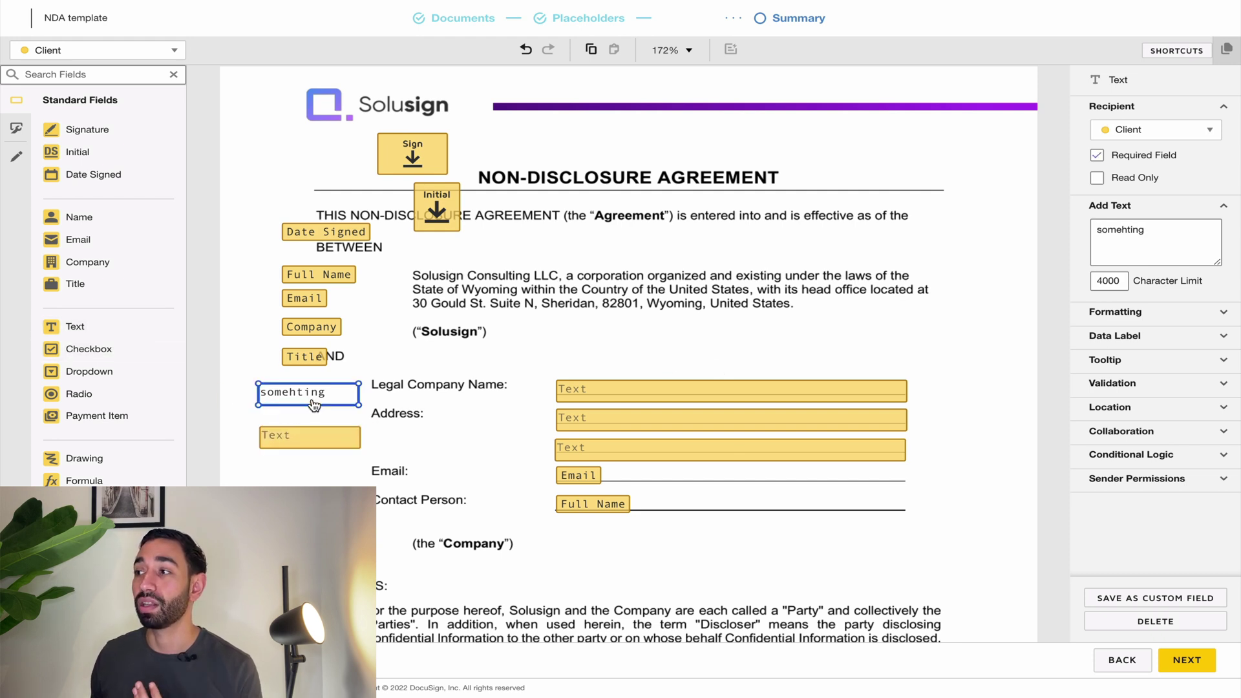
click(1156, 341)
triple_click(1157, 358)
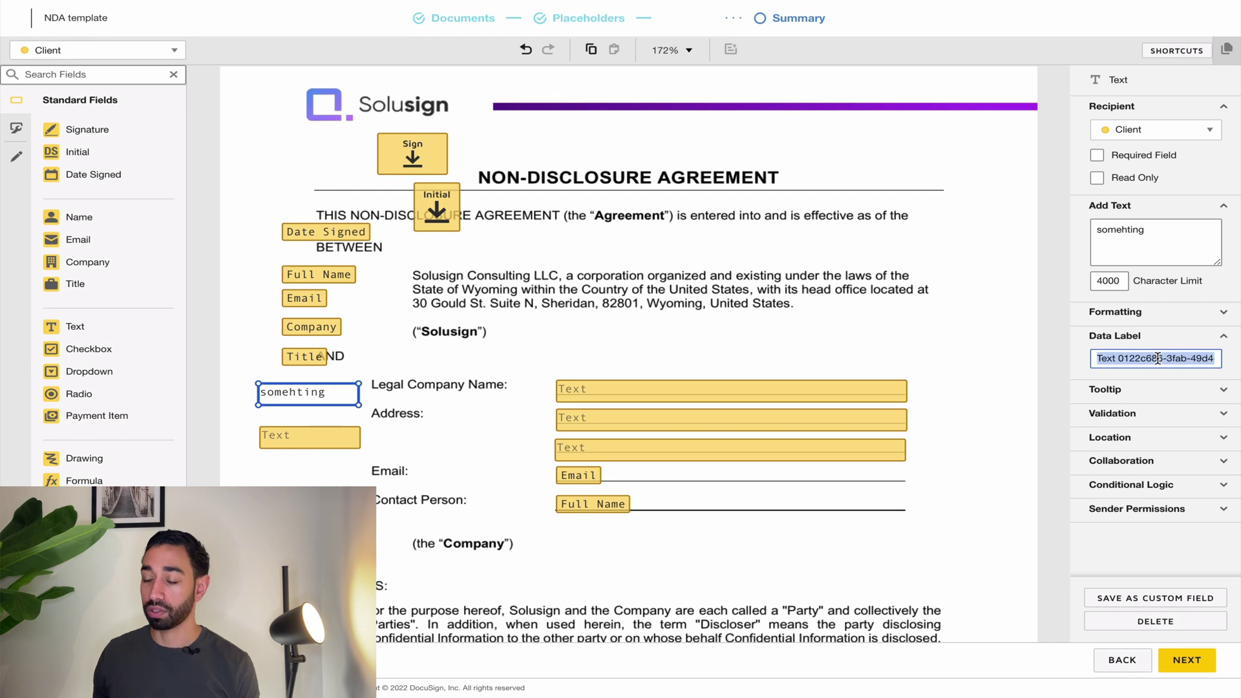
text(field1)
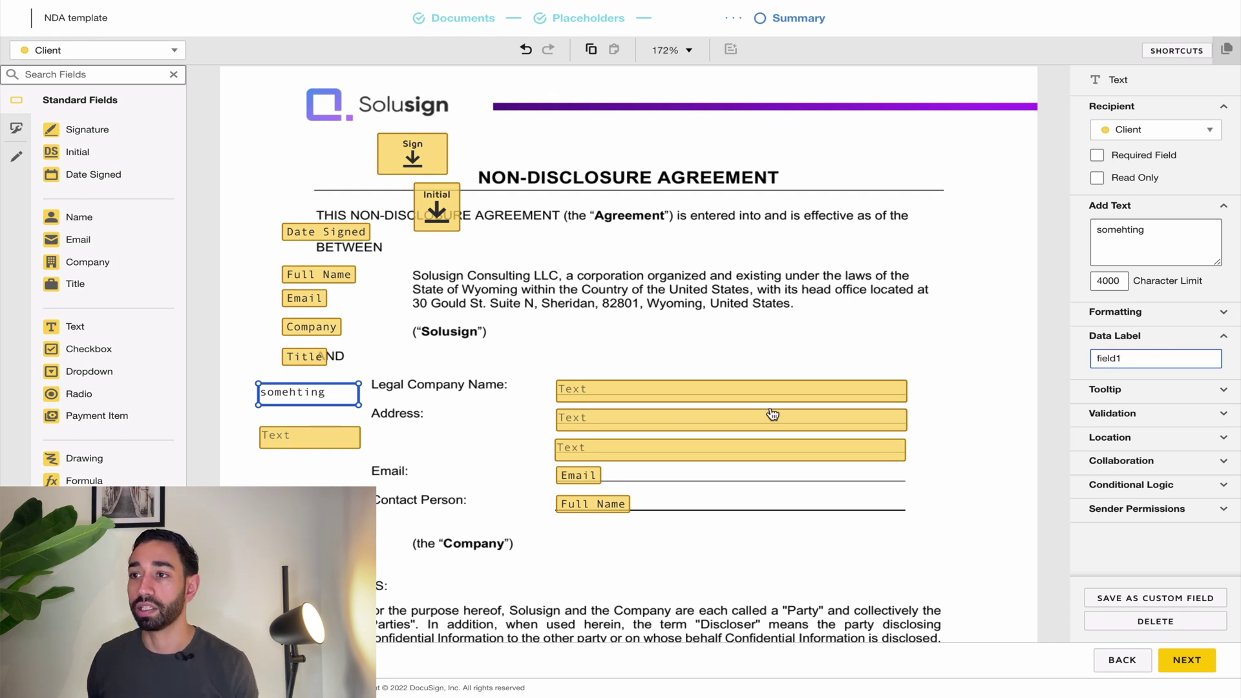
click(342, 438)
triple_click(1146, 363)
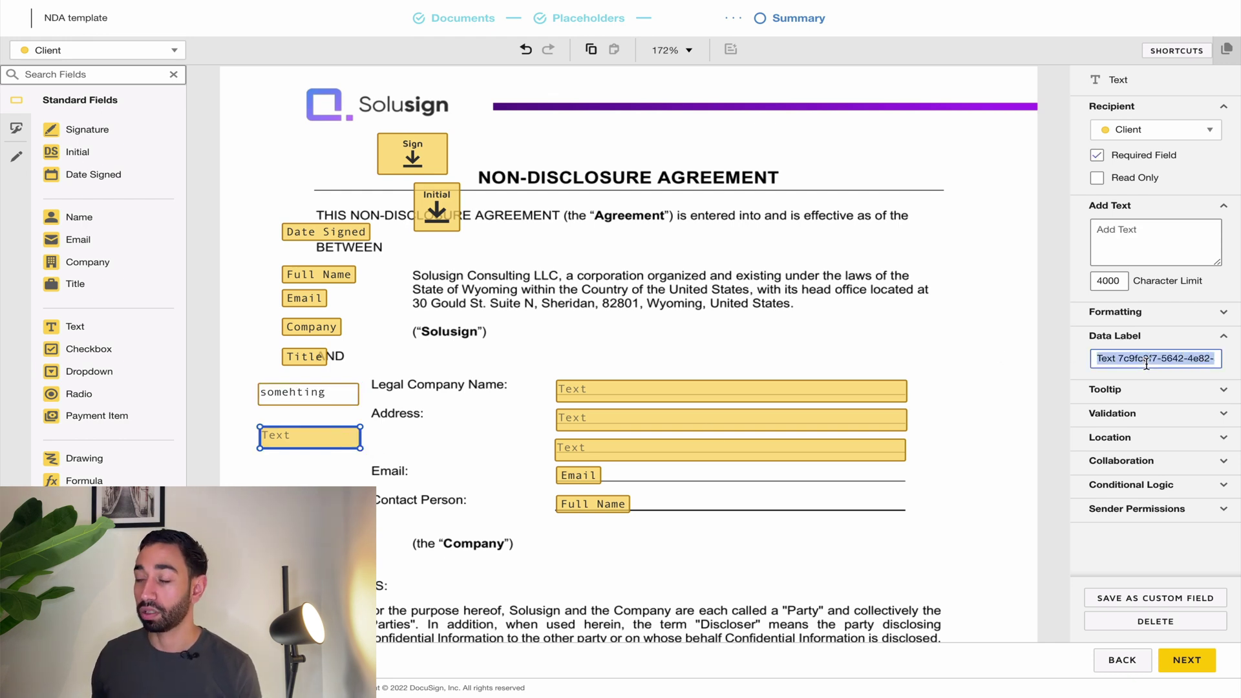
text(field1)
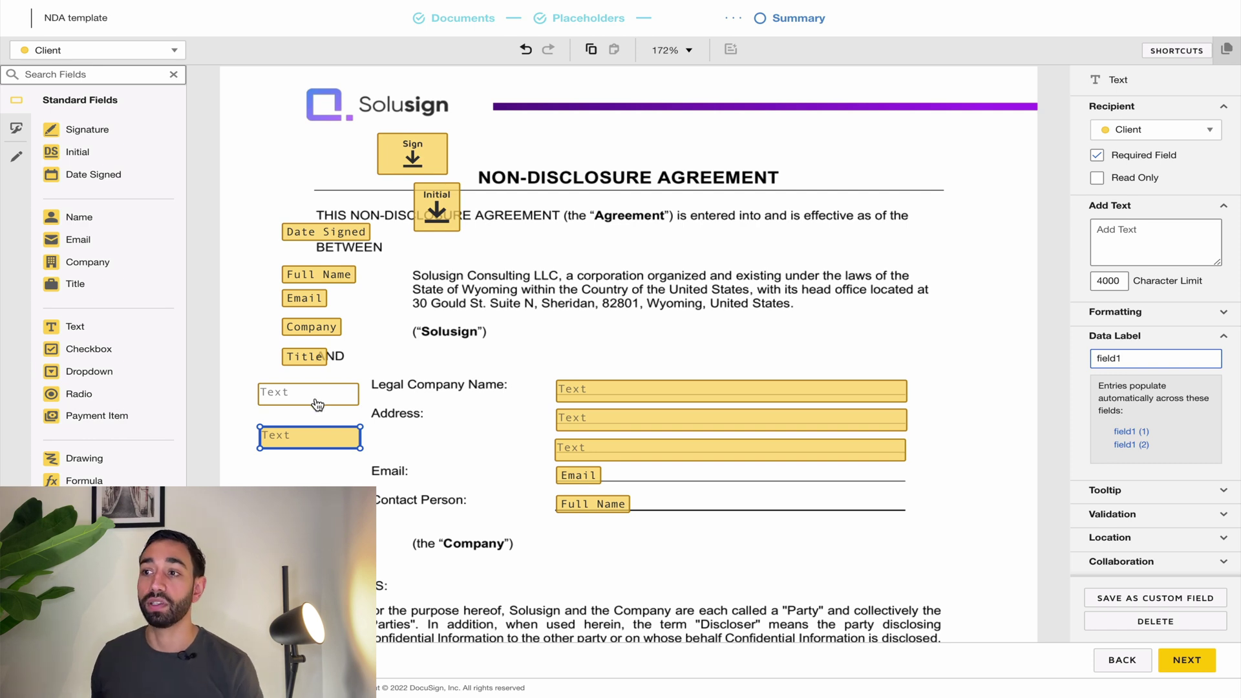
Enter "something" as the text of the lower linked text field
click(1128, 235)
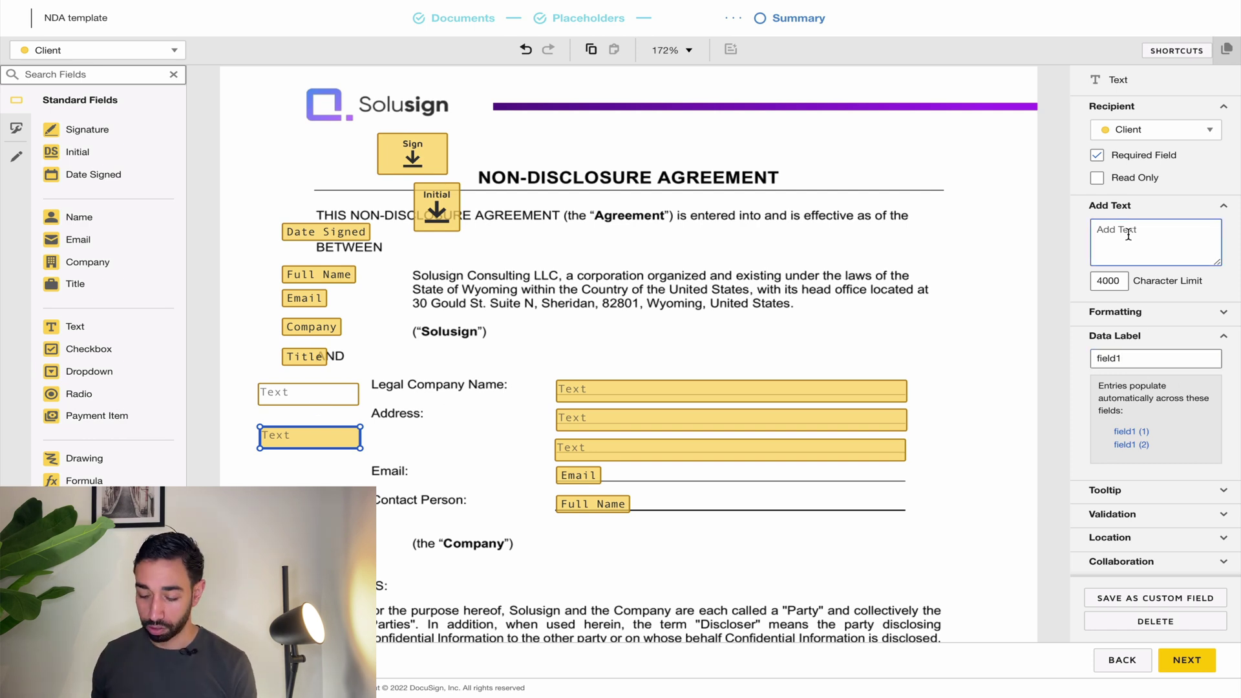
text(something)
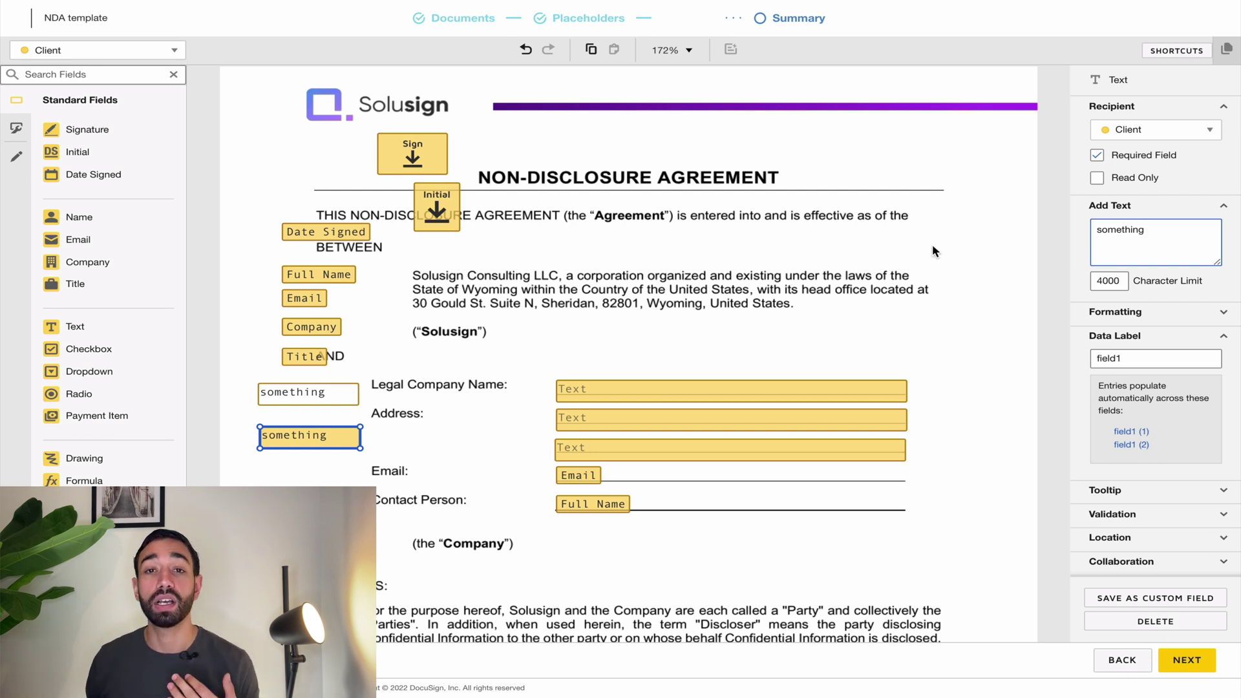
key(Escape)
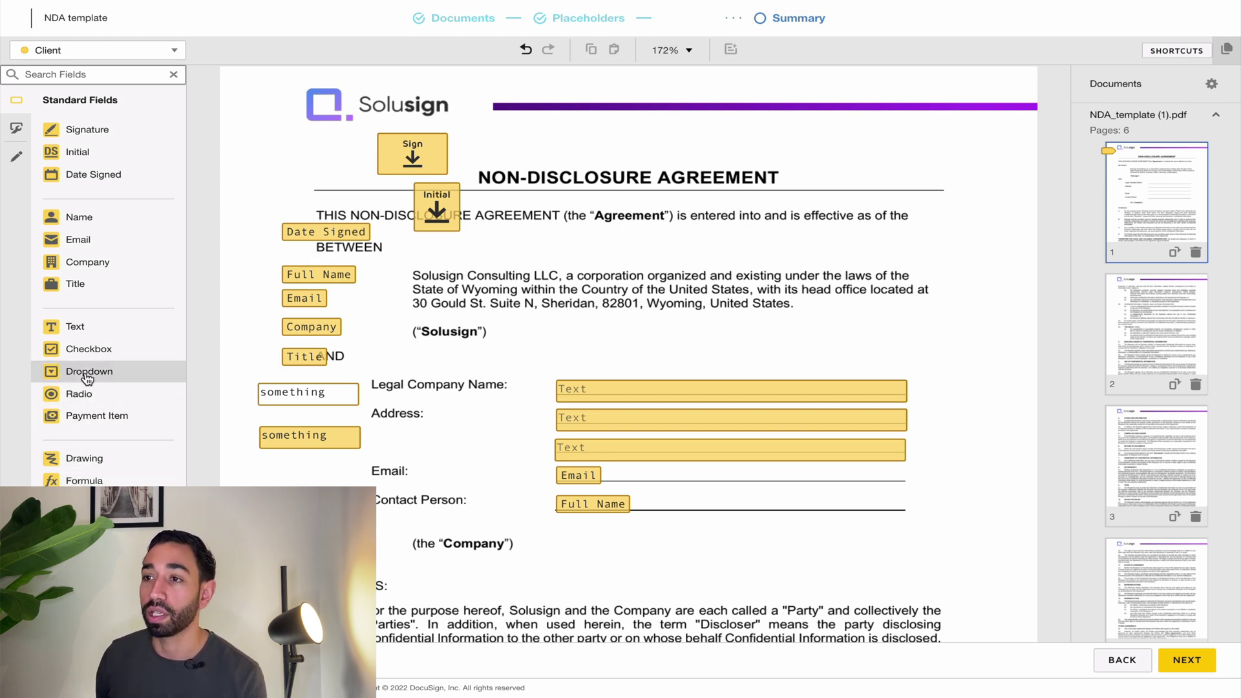
Add two text fields side by side next to the ("Solusign") line and make the first one optional
drag(62, 328, 591, 331)
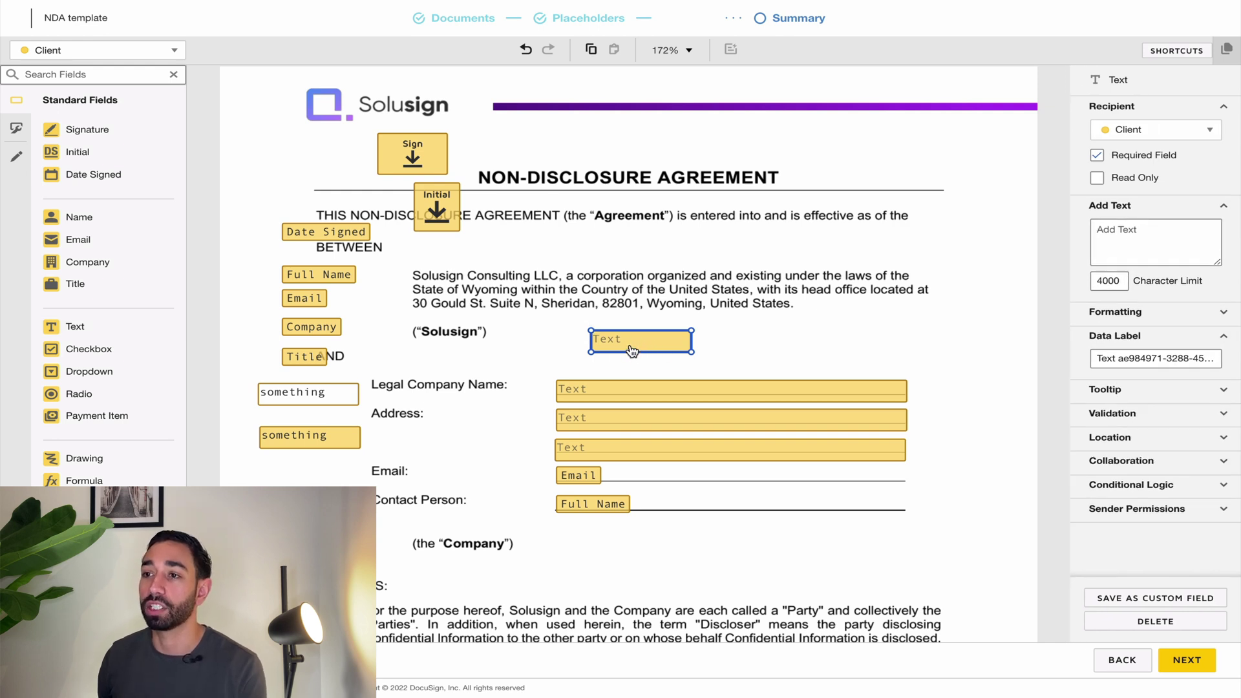
drag(90, 329, 727, 341)
click(624, 344)
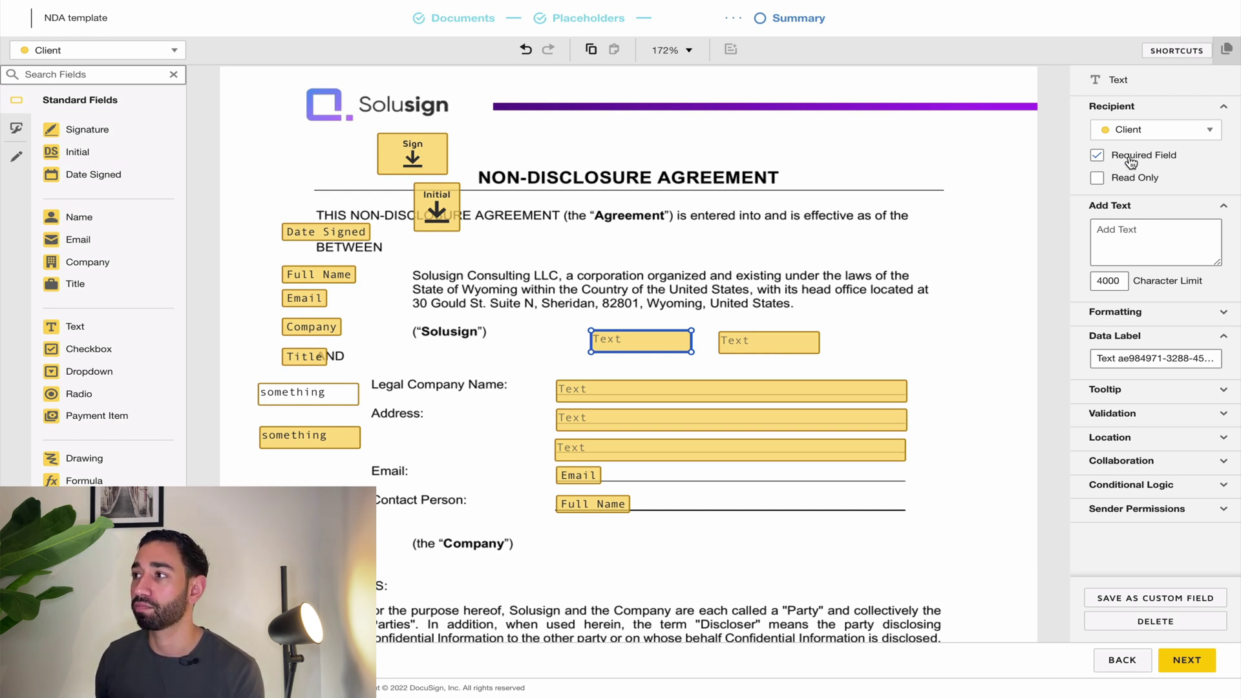
click(642, 322)
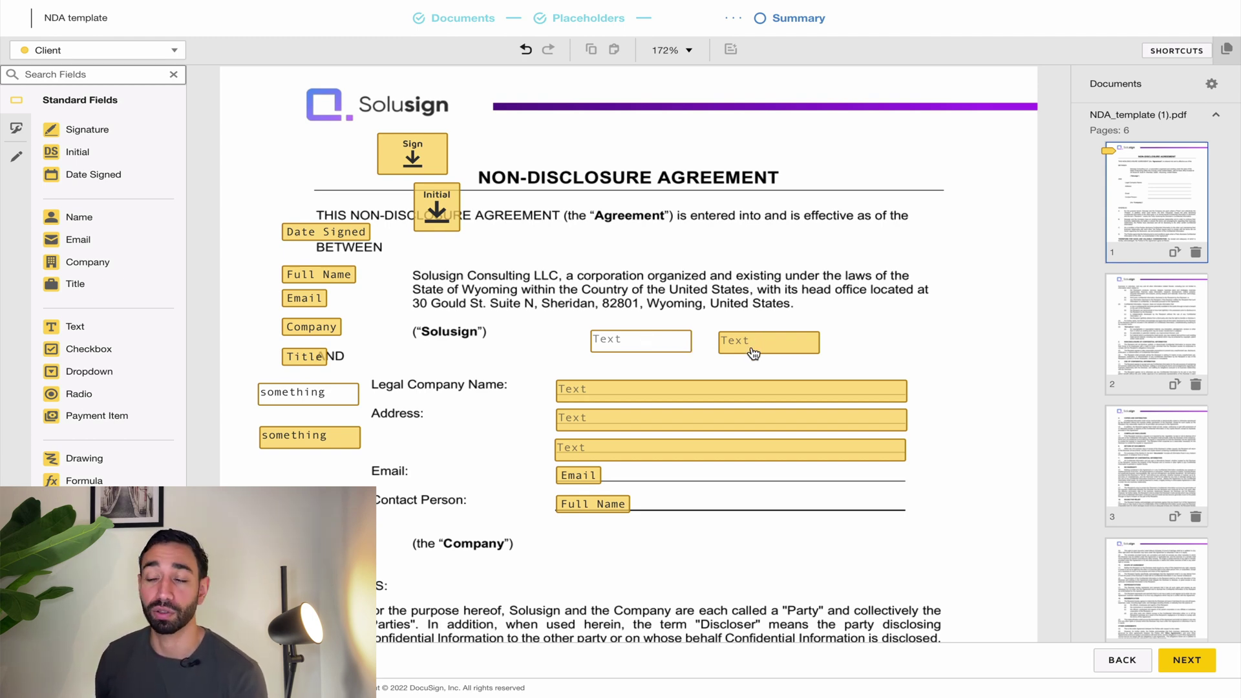
Create a conditional rule that shows the second text field beside ("Solusign") when the first contains any text
click(640, 343)
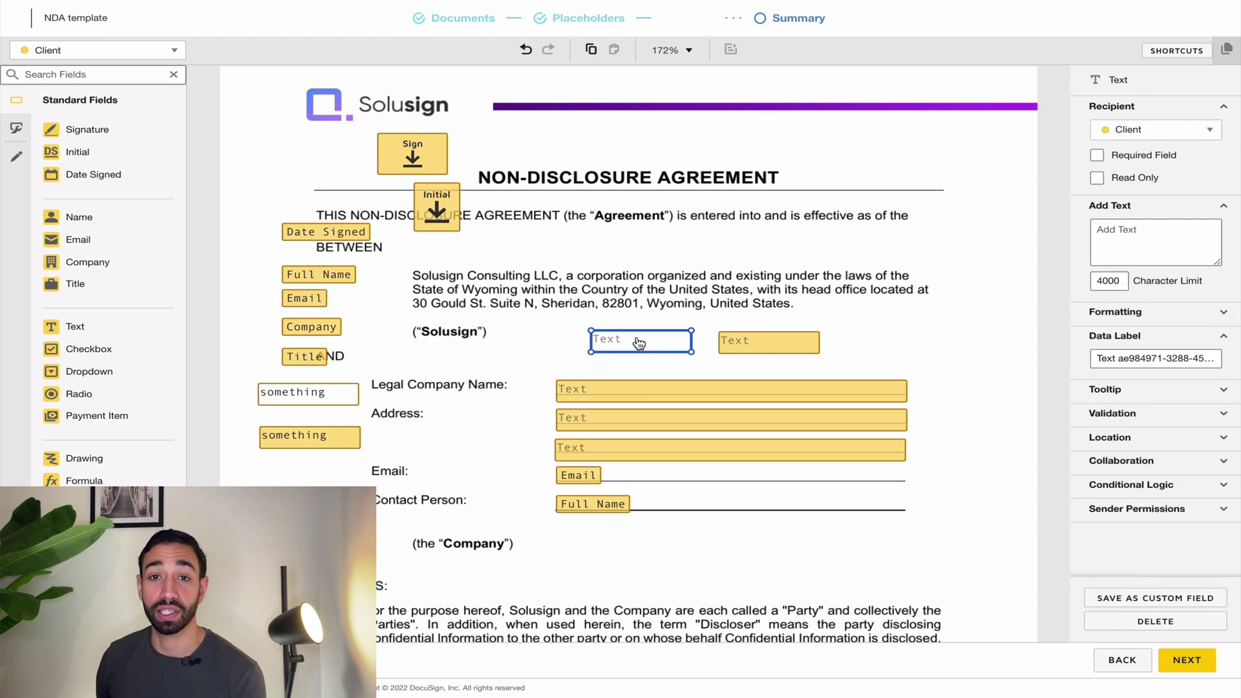
click(1136, 485)
click(1137, 509)
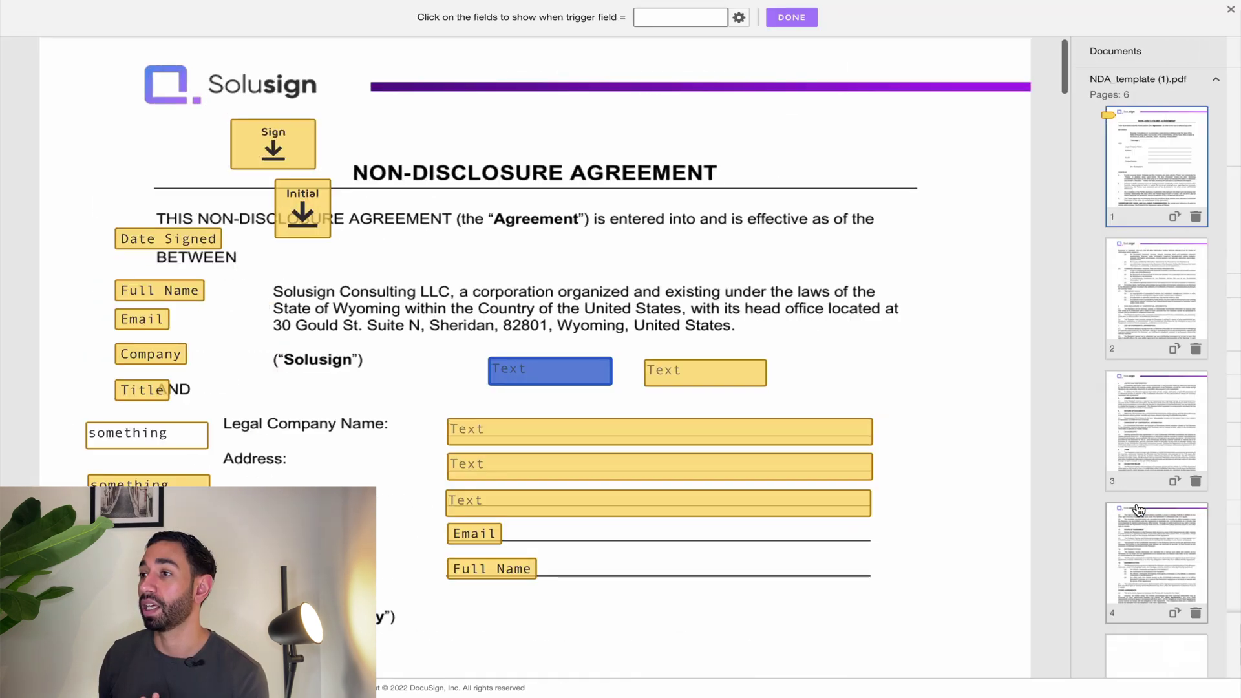
click(739, 18)
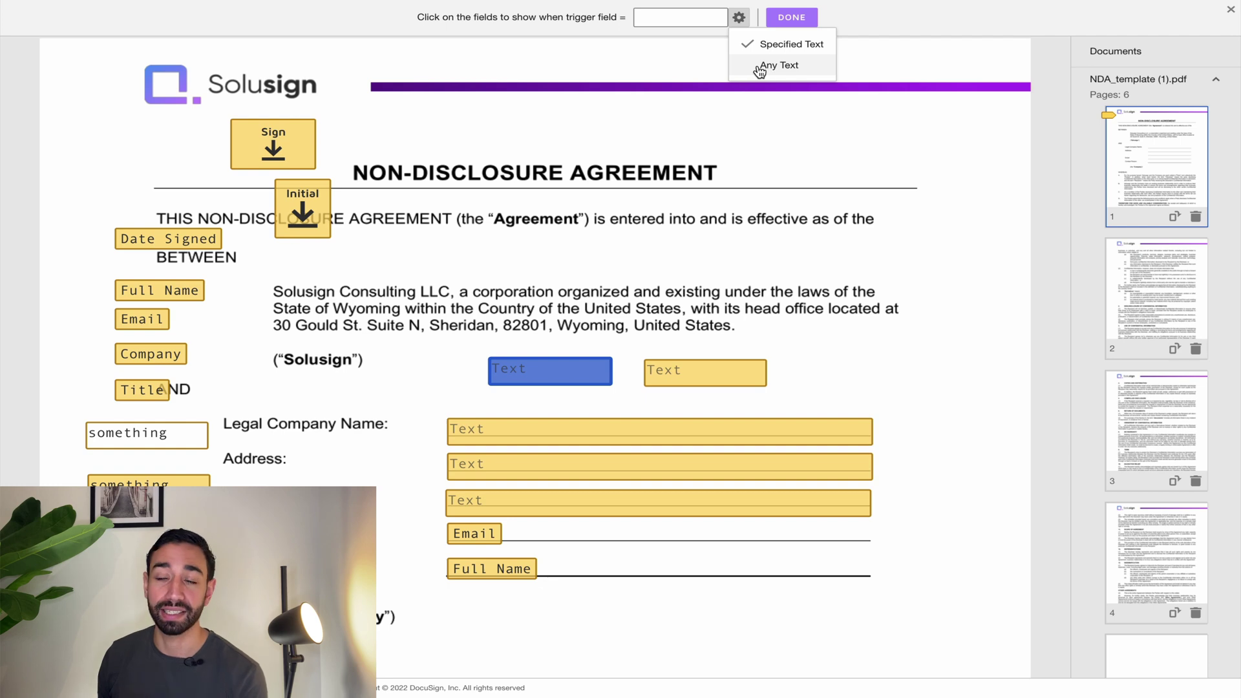
click(760, 67)
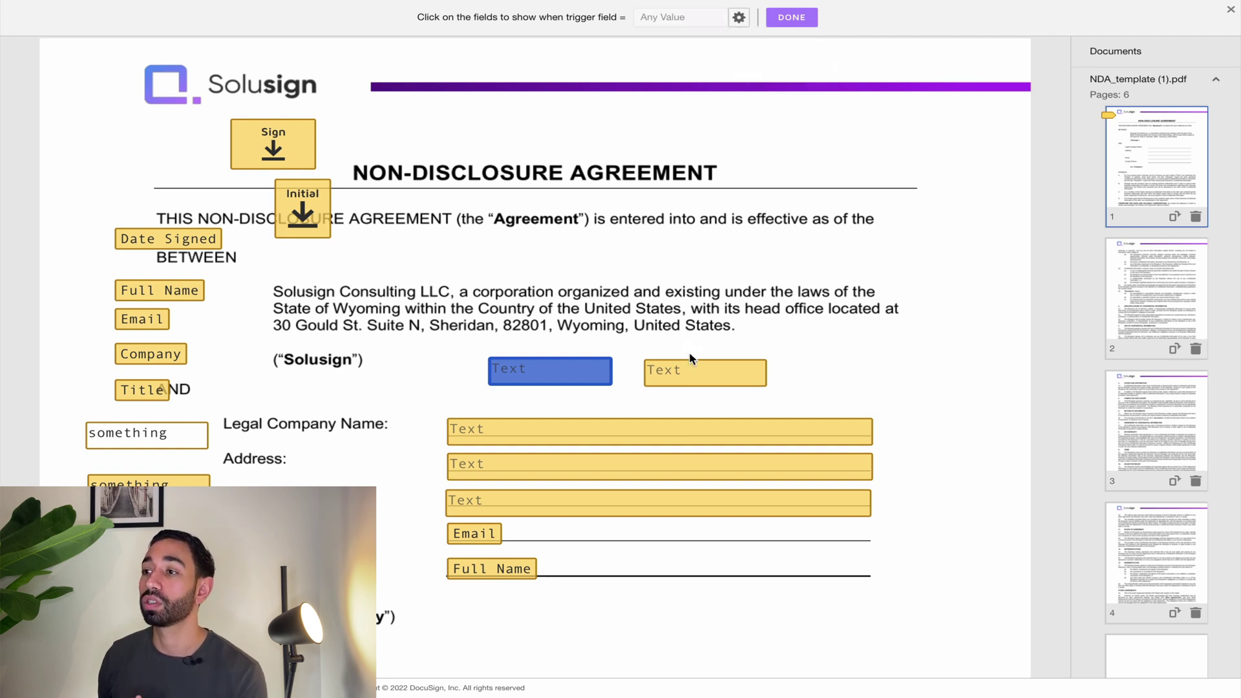
click(692, 373)
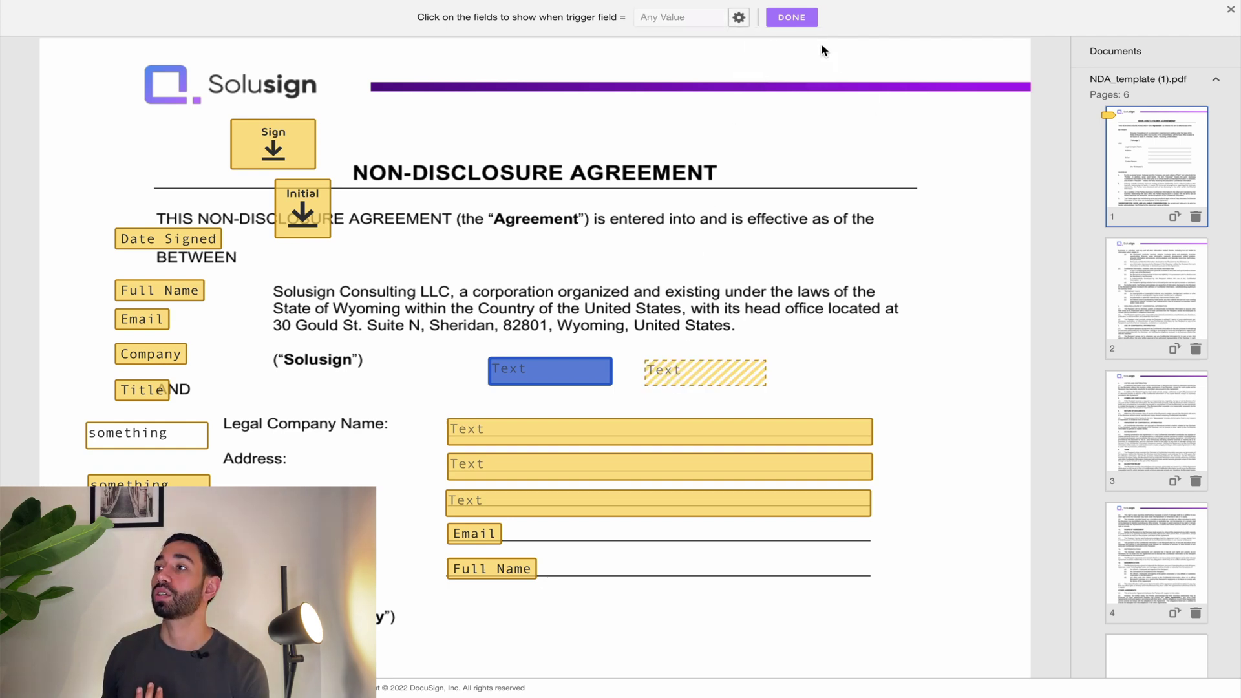
click(791, 17)
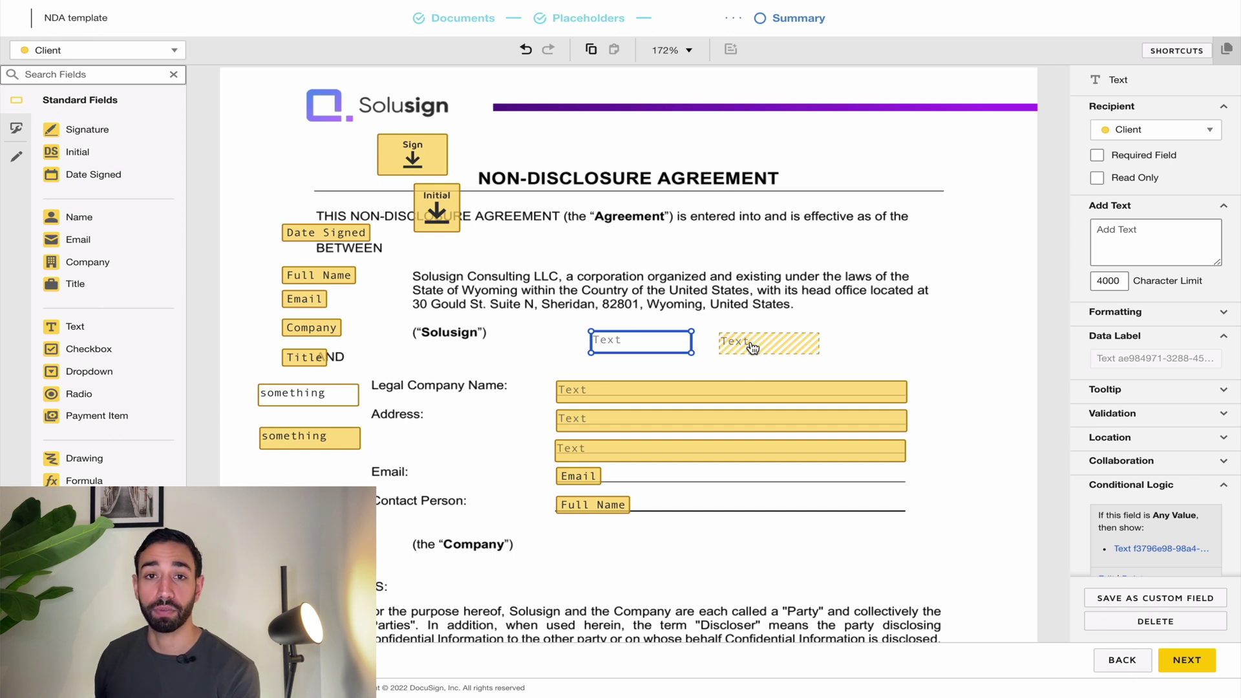
click(632, 319)
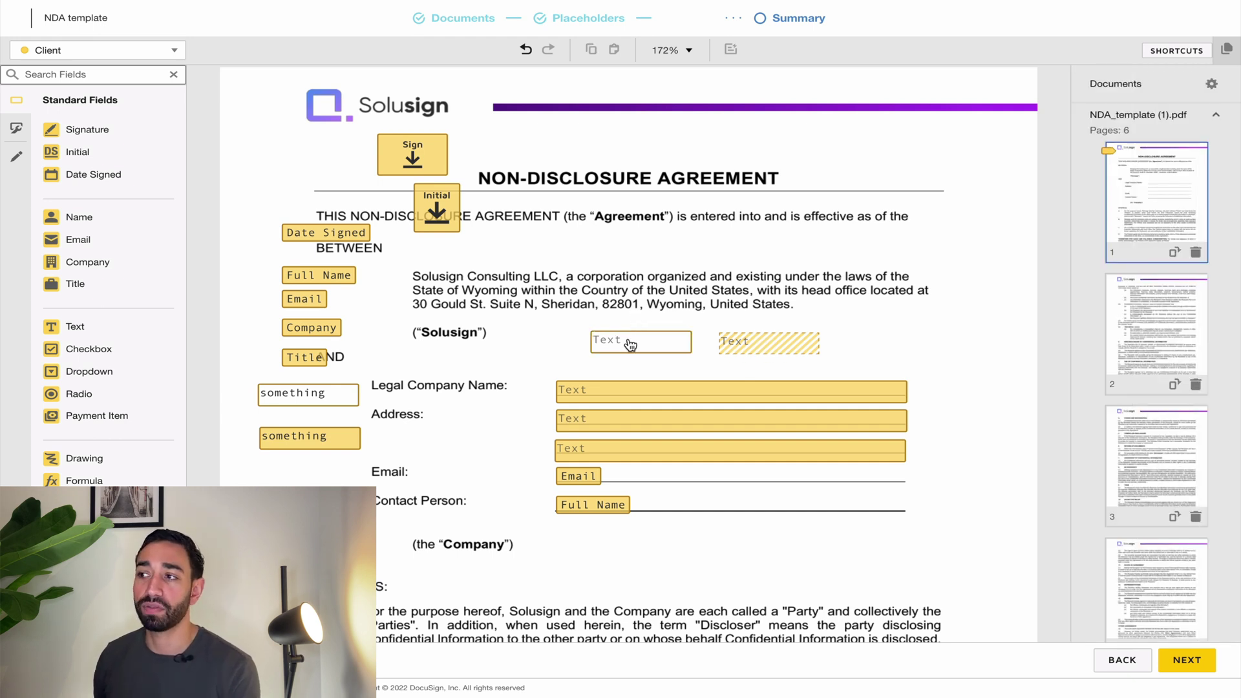
click(632, 343)
click(795, 349)
click(811, 311)
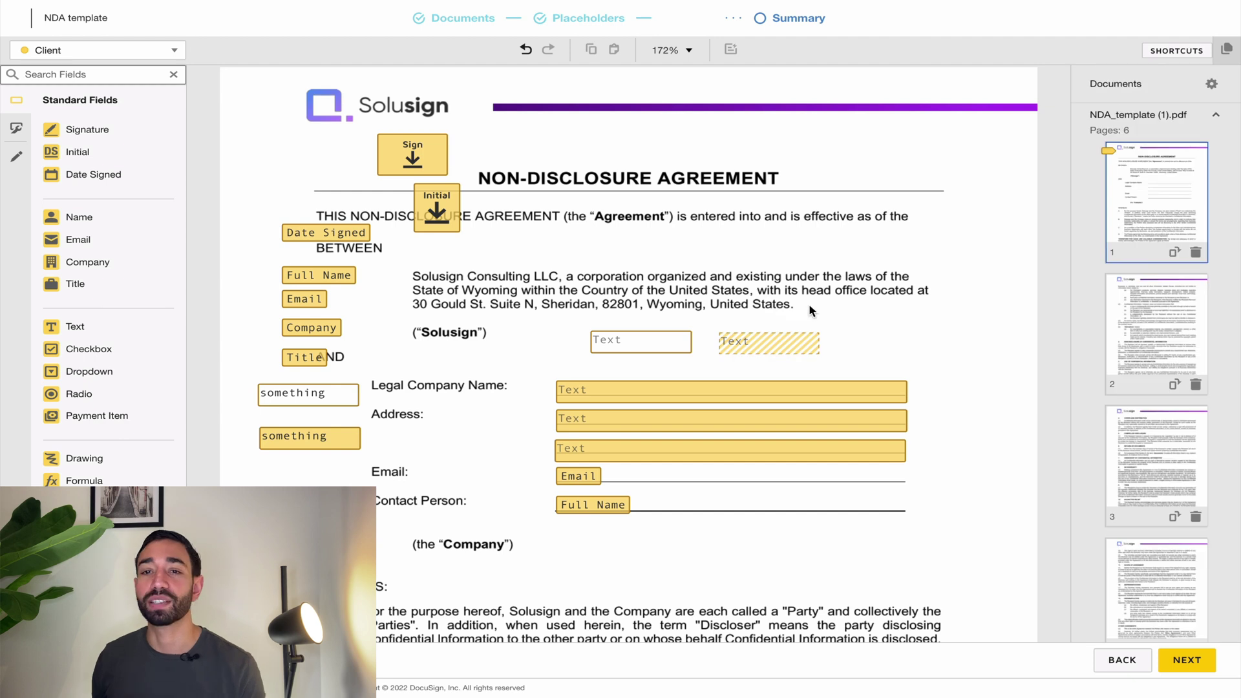
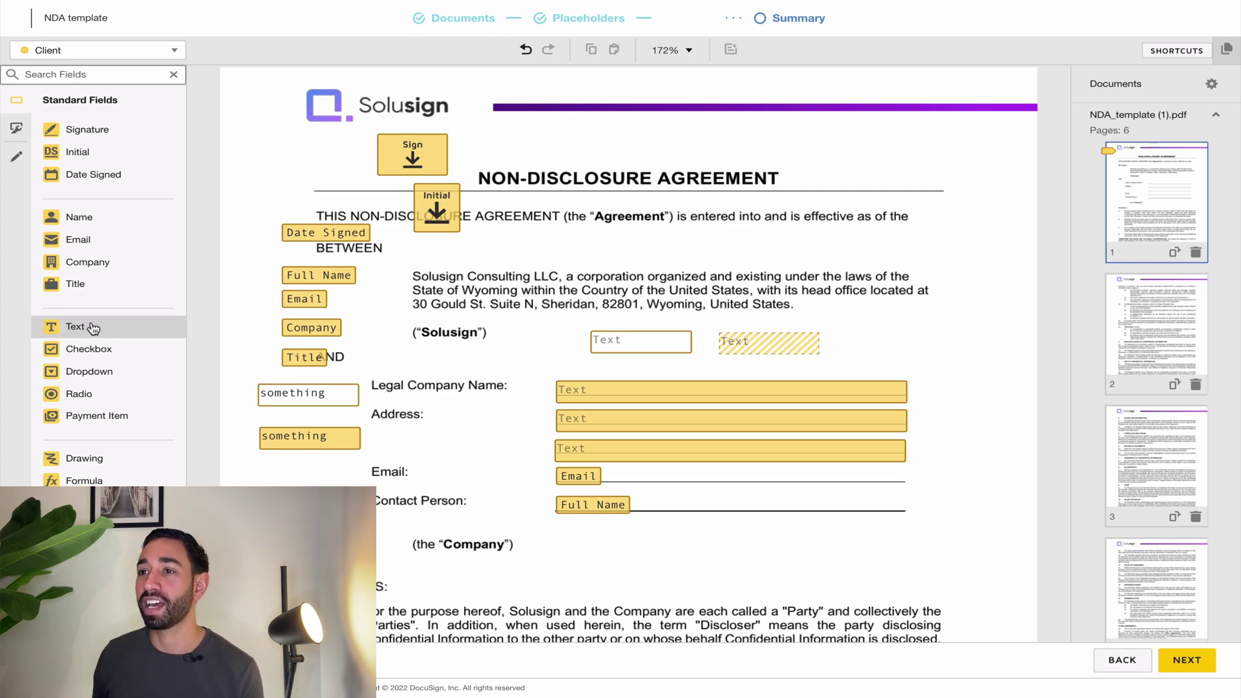
Set the validation of the first text field beside ("Solusign") to Date
click(650, 345)
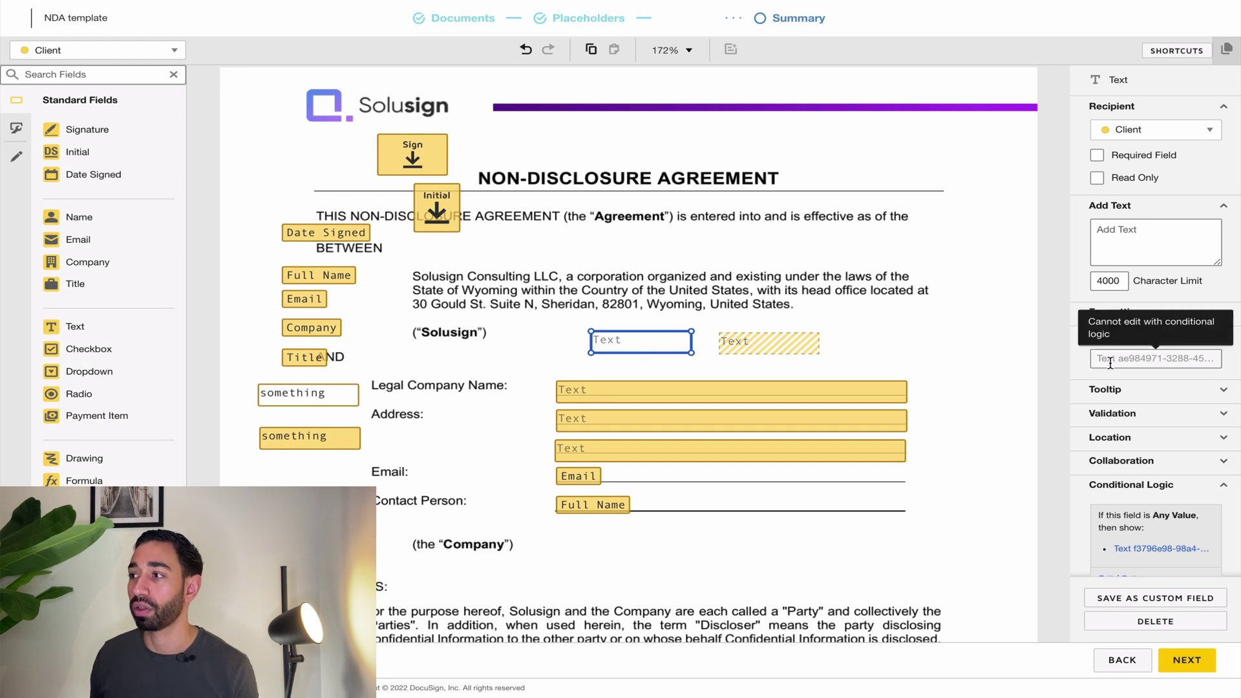
click(1132, 411)
scroll(1144, 413, down, 1)
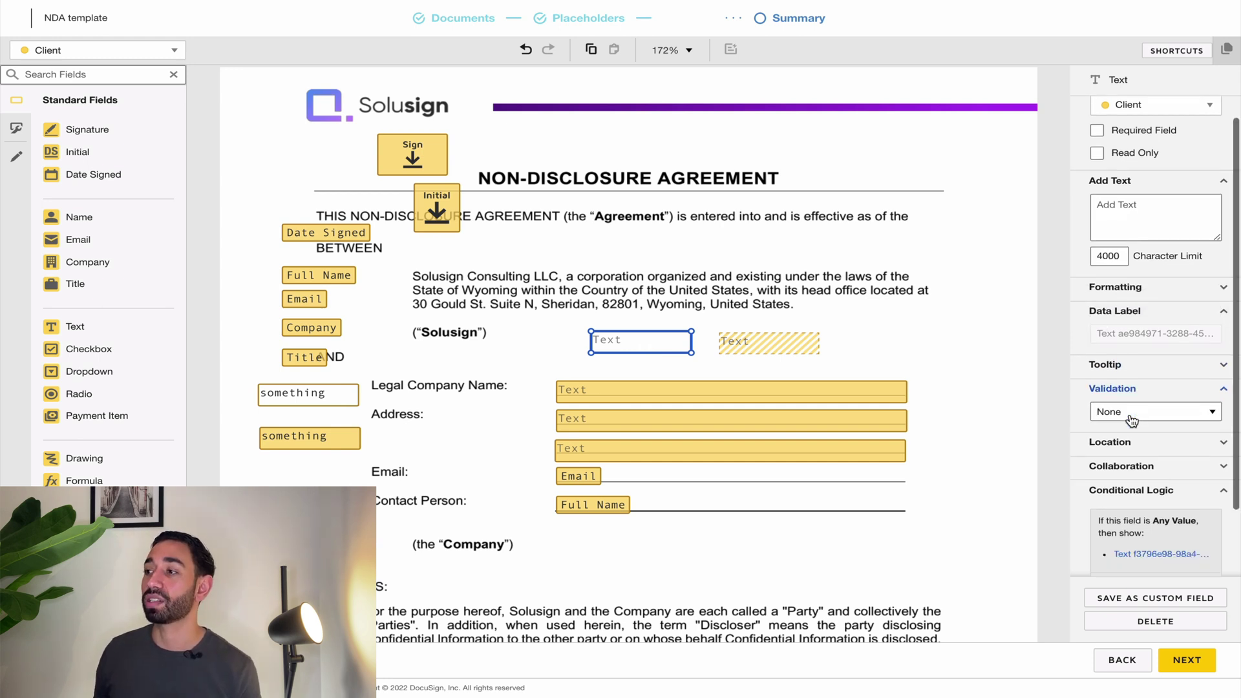
click(1149, 413)
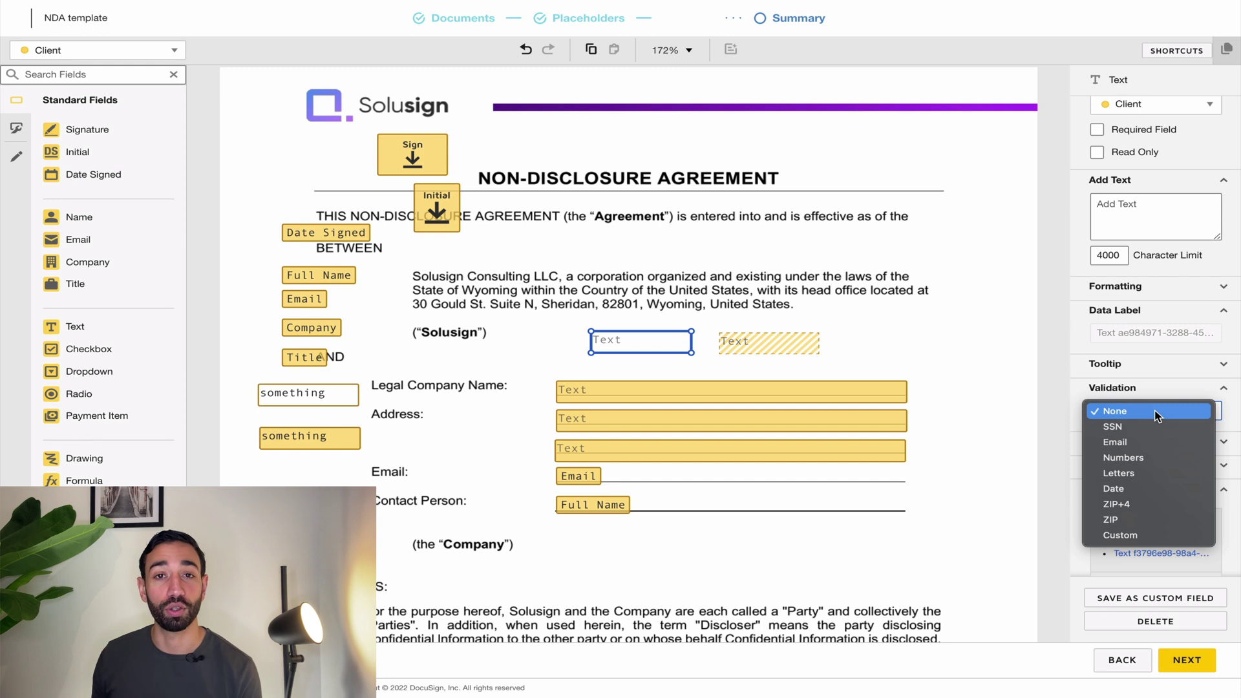
click(1125, 494)
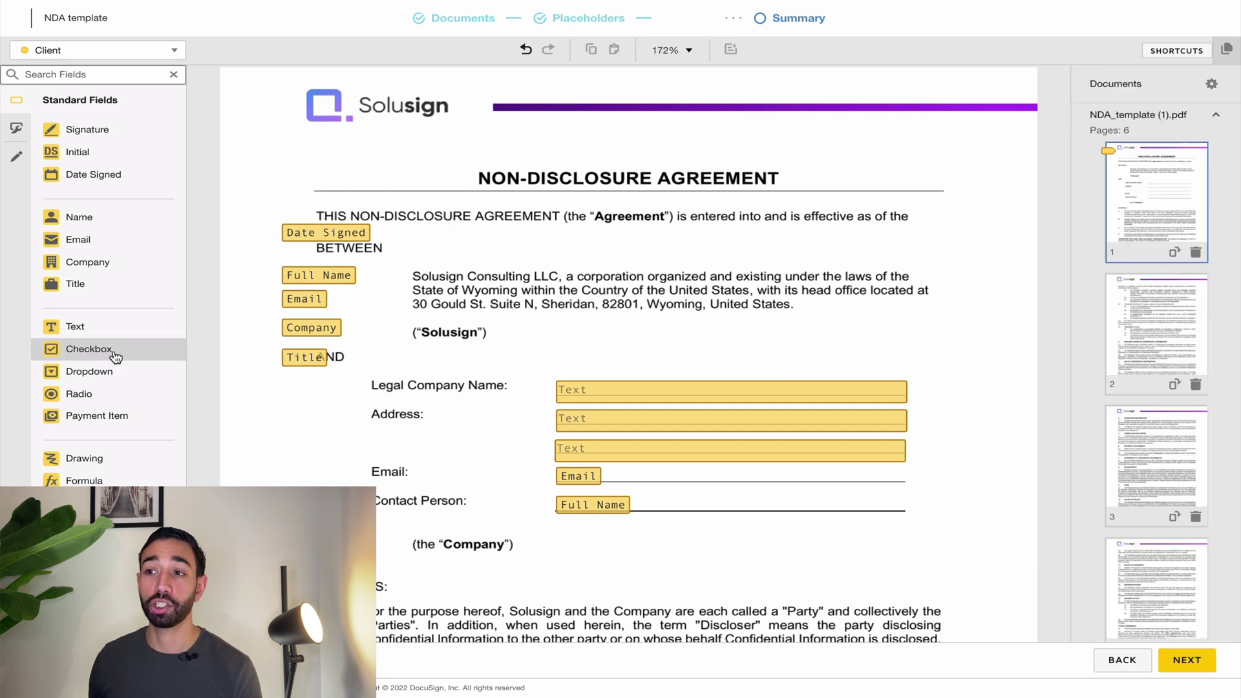
Place a checkbox below the Title field and add a second checkbox beside it in the same group
drag(116, 355, 248, 410)
click(248, 424)
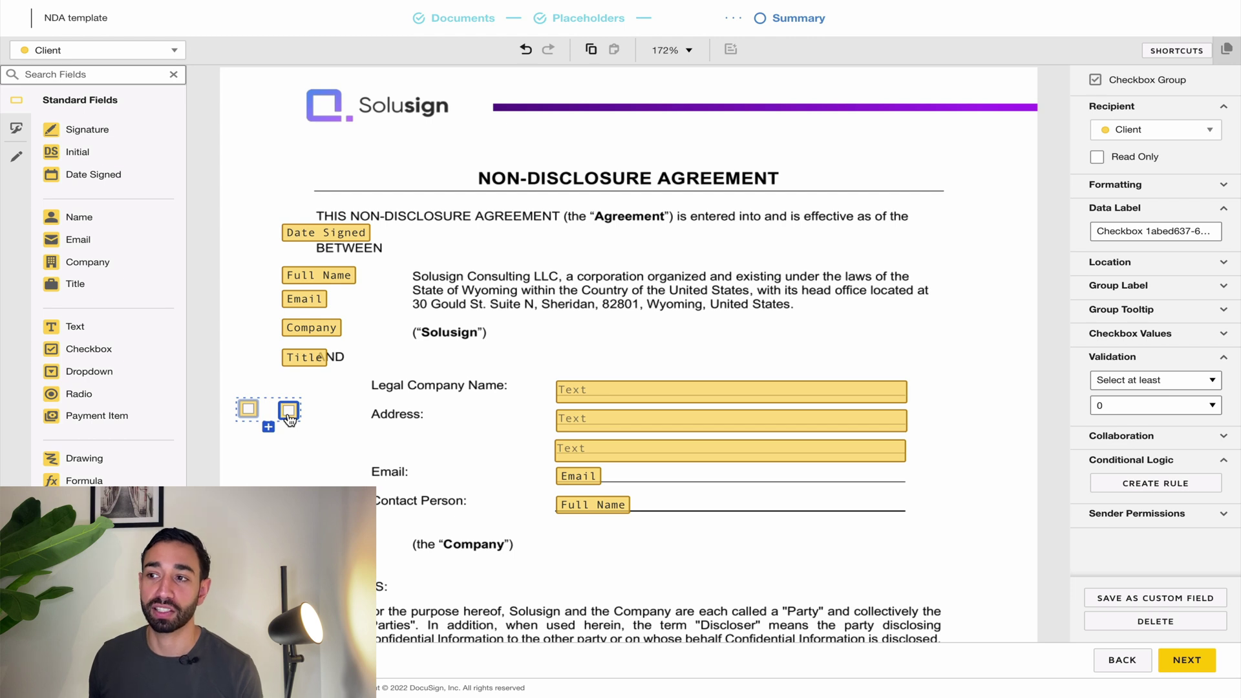
Make the checkboxes in the group ticked by default and open the list of selection rules for the group's validation
click(248, 409)
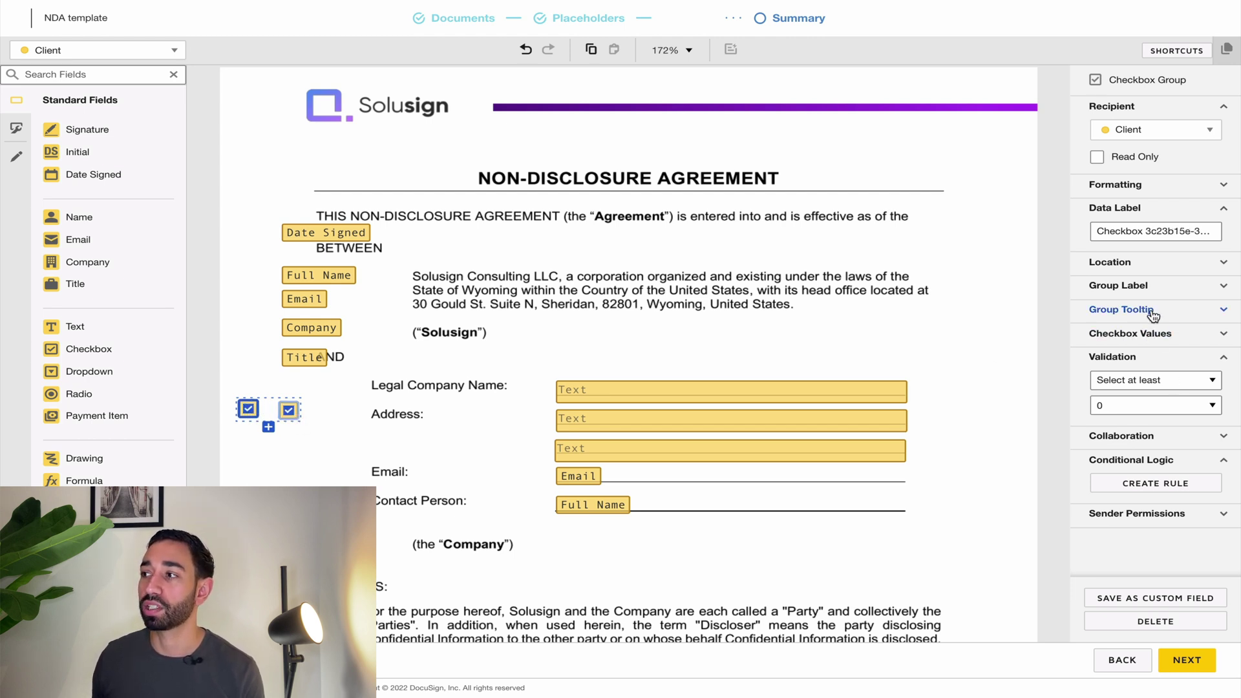
click(1150, 383)
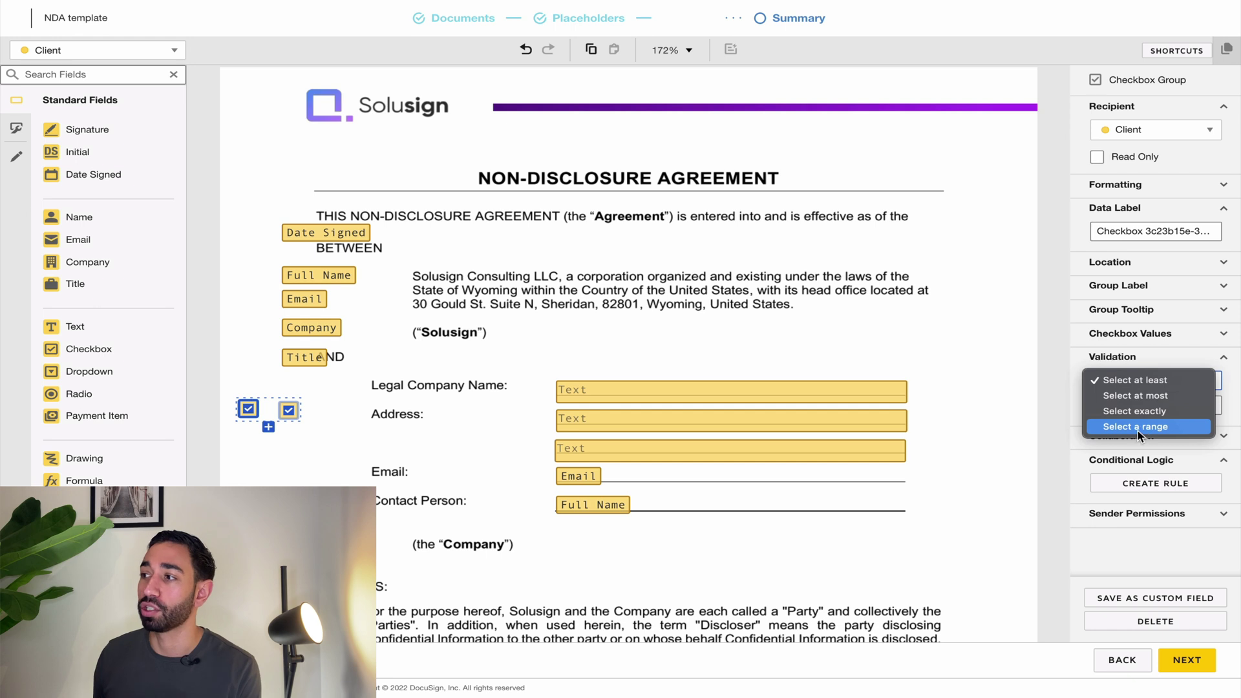
Place a radio group beside the Email label with its first two buttons side by side, and add two more buttons
drag(79, 393, 310, 486)
click(257, 505)
click(311, 491)
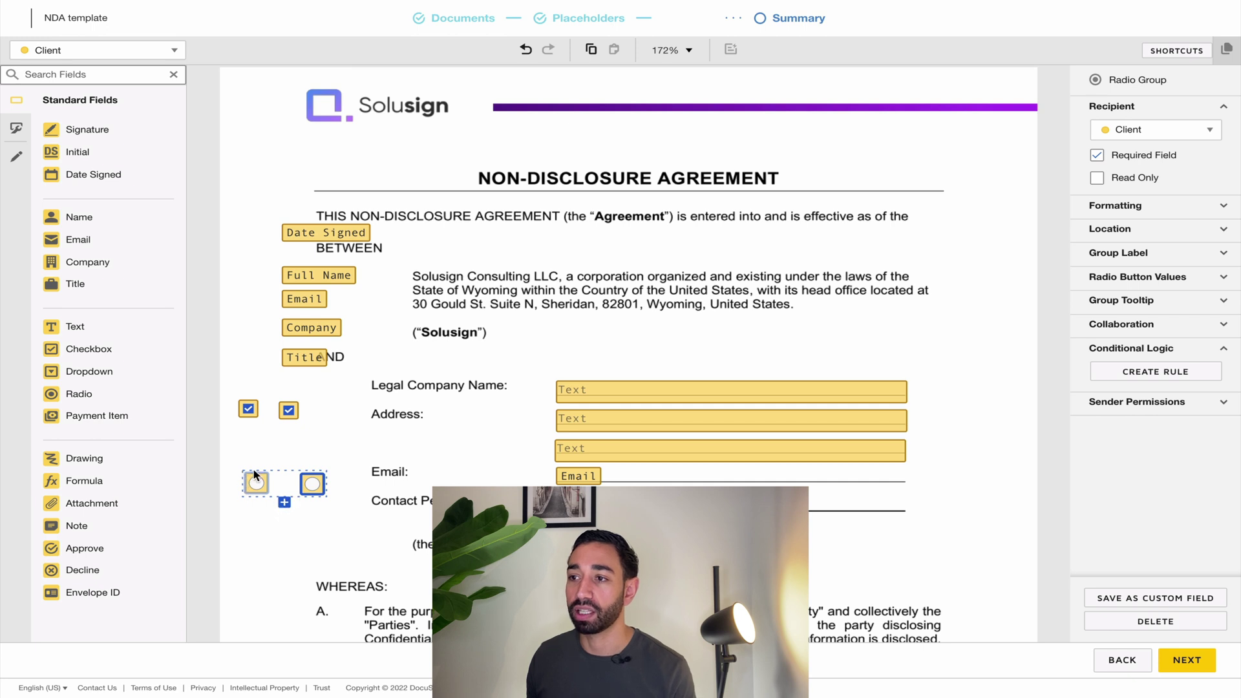
click(285, 502)
drag(286, 506, 334, 540)
click(284, 532)
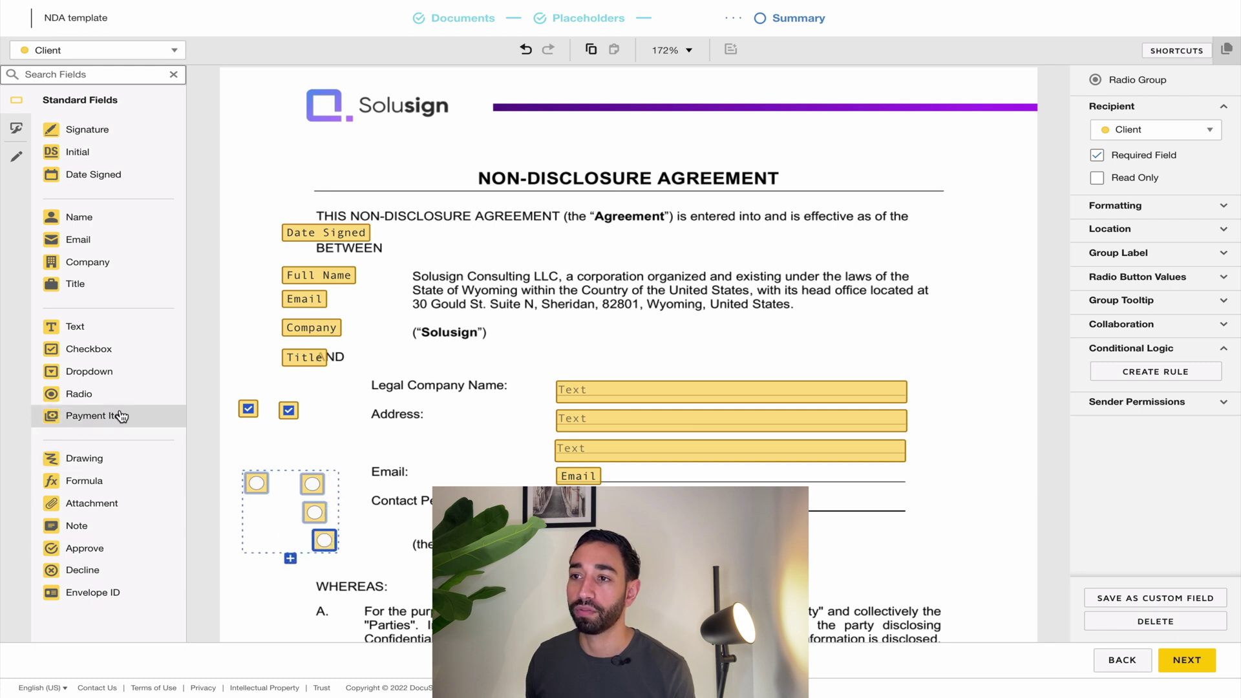
Place a second radio group below Contact Person, and preselect its upper button and the first group's upper-left button
drag(106, 395, 401, 523)
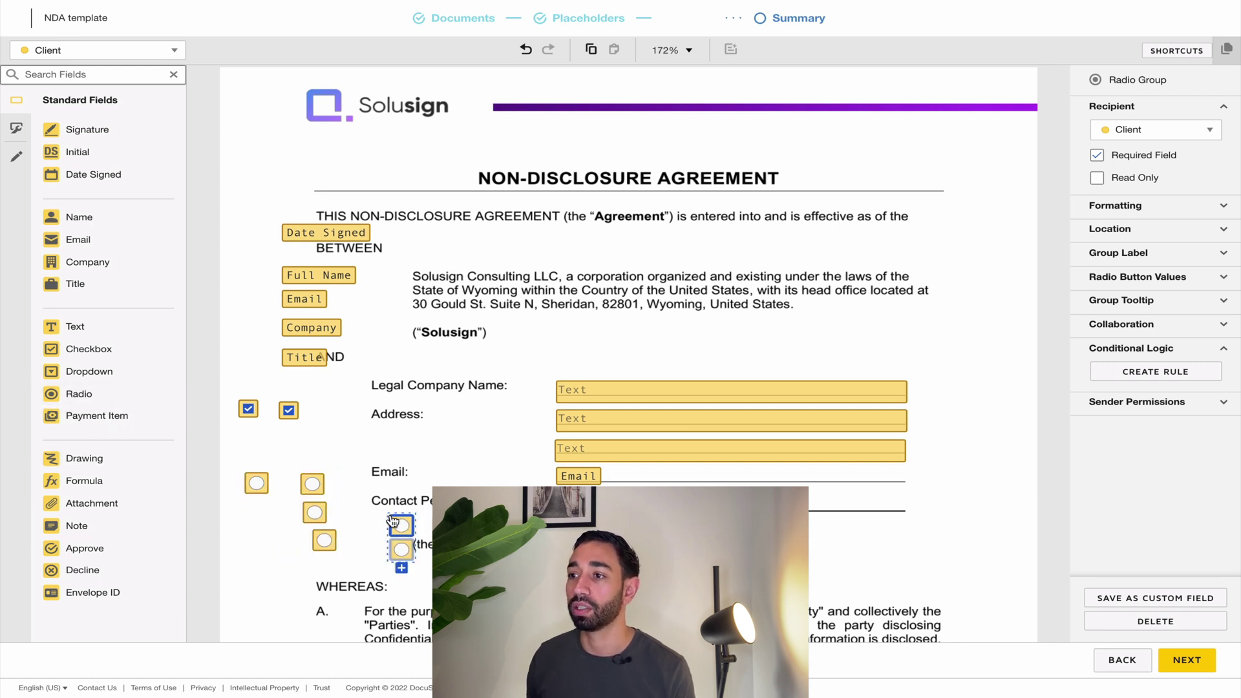
click(378, 519)
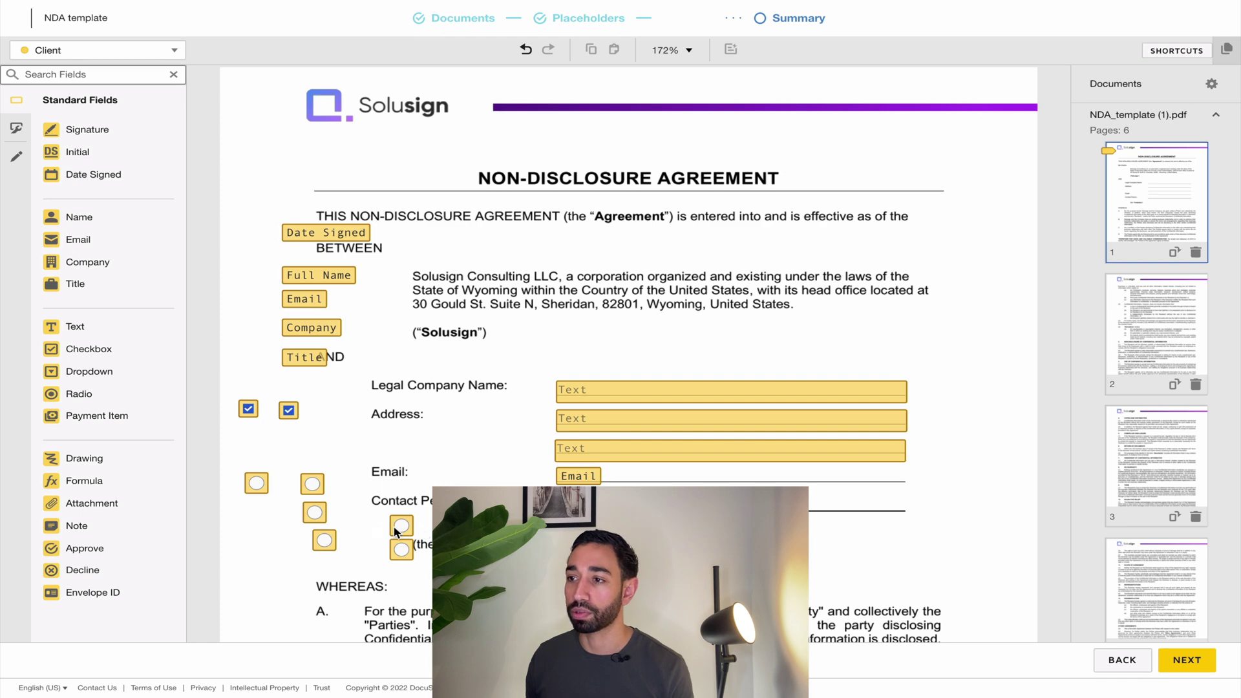
click(315, 513)
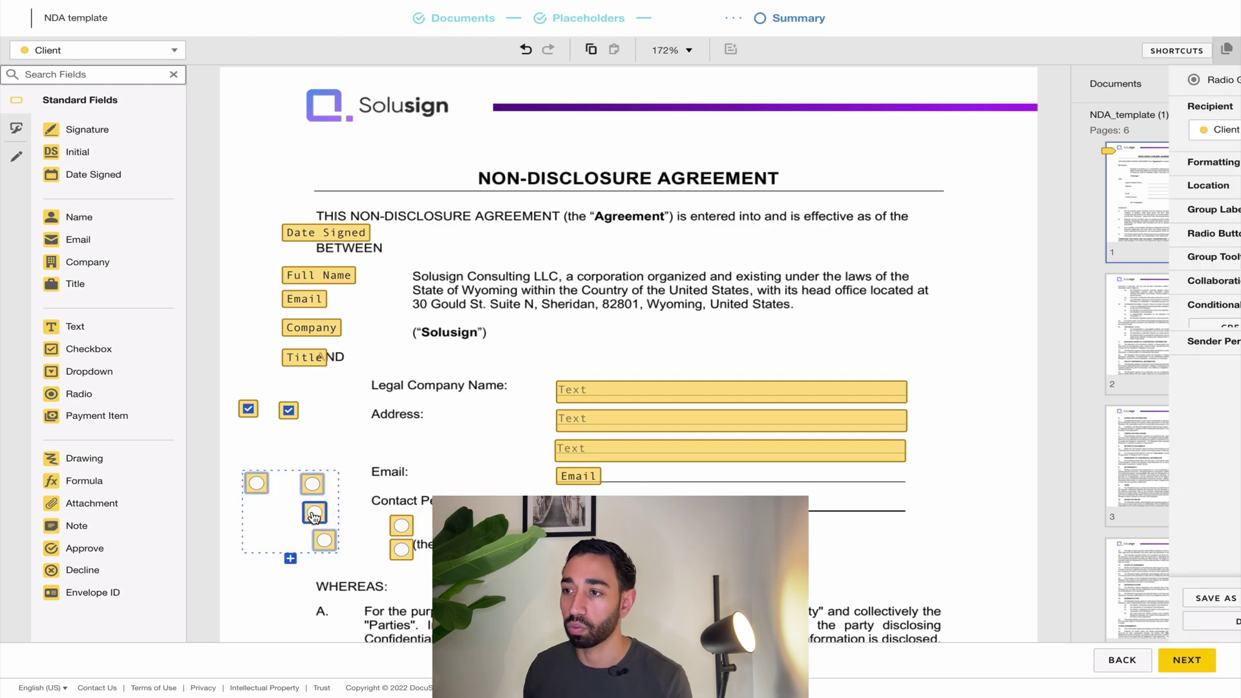
click(401, 530)
click(315, 482)
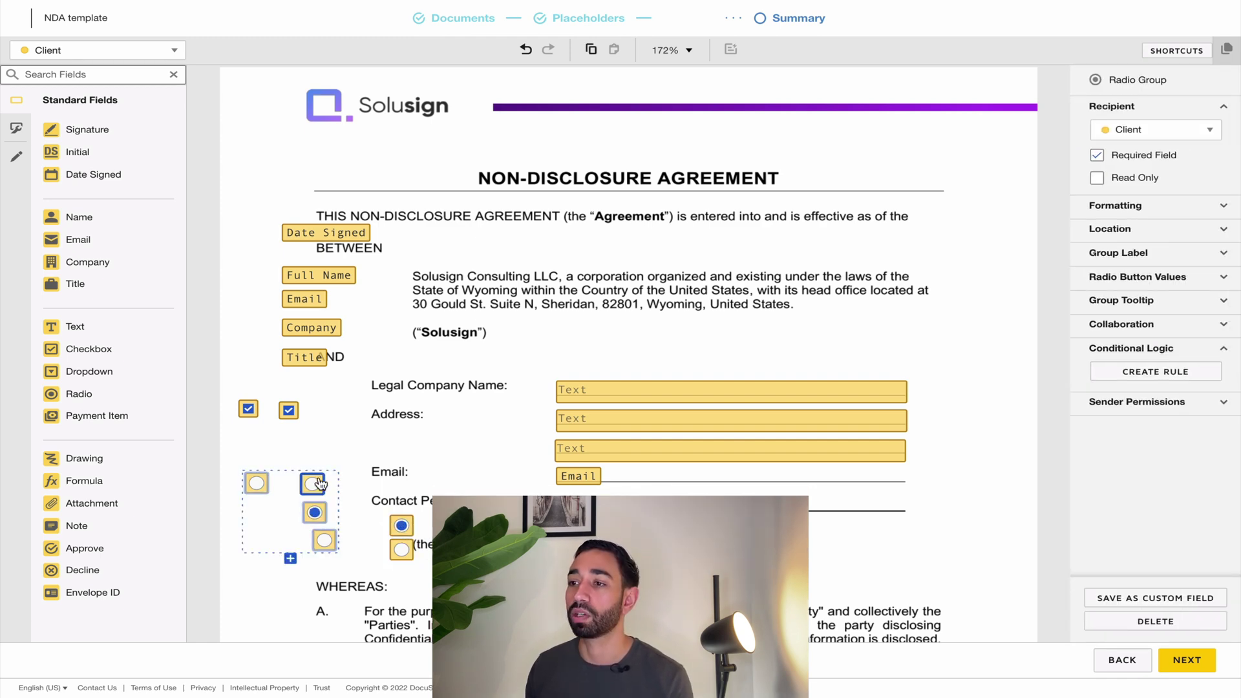
click(256, 484)
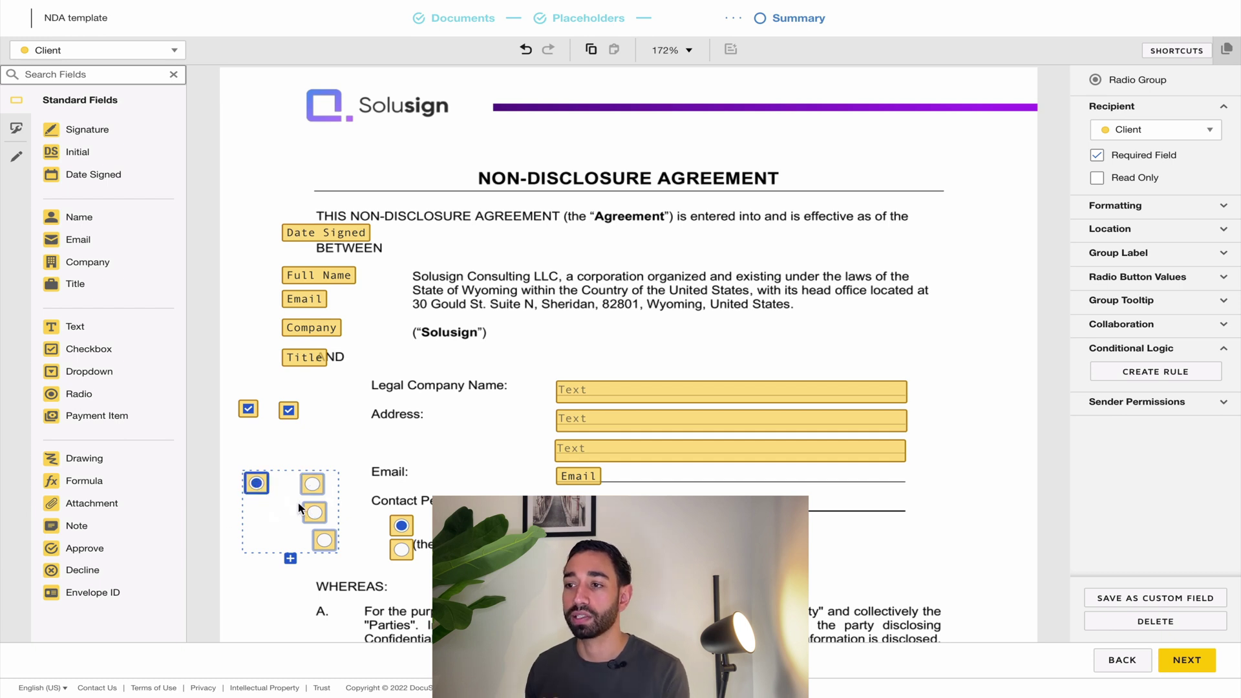
Delete the two checkboxes together with the radio buttons of both groups
click(294, 460)
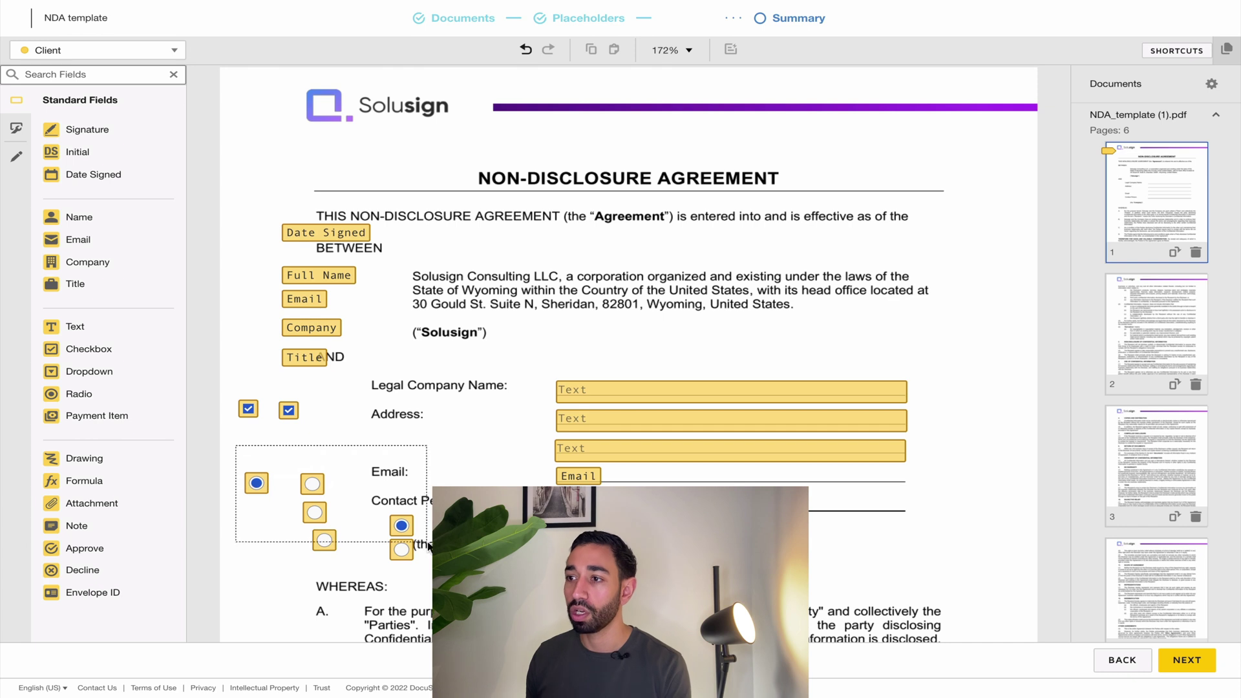
drag(462, 576, 231, 397)
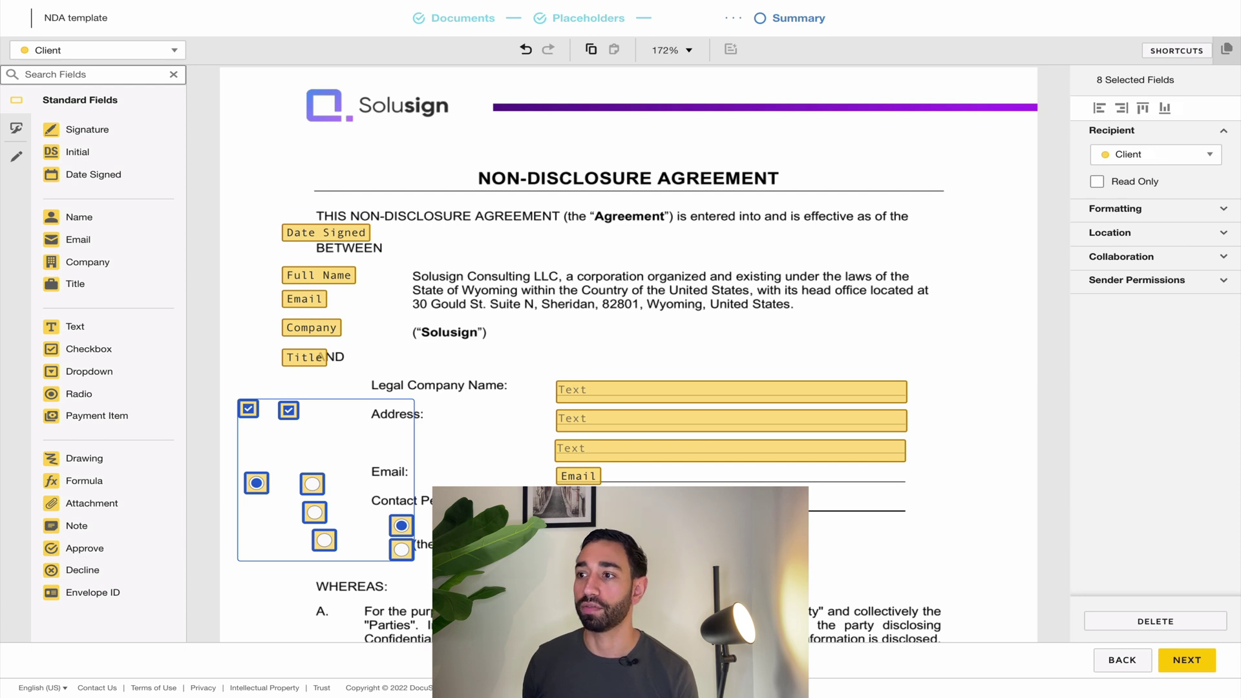
key(Delete)
Try out a payment item beside the Address label, viewing its payment amount types before deleting it
drag(110, 416, 259, 411)
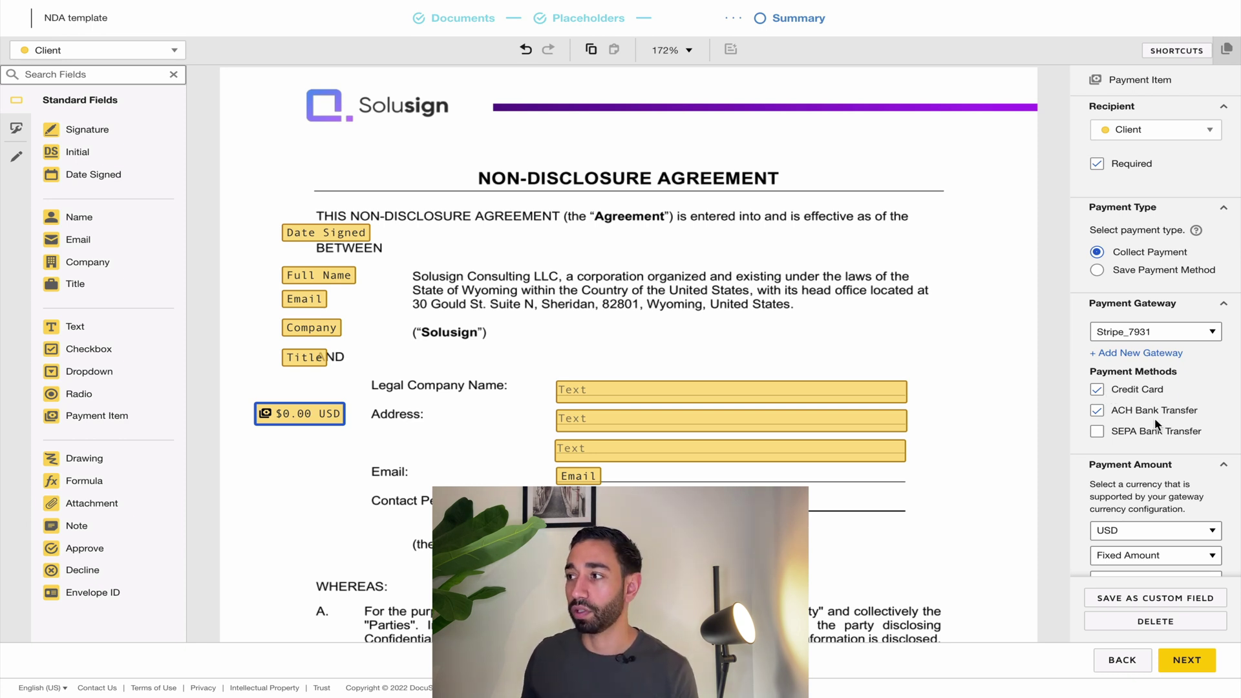
scroll(1138, 426, down, 2)
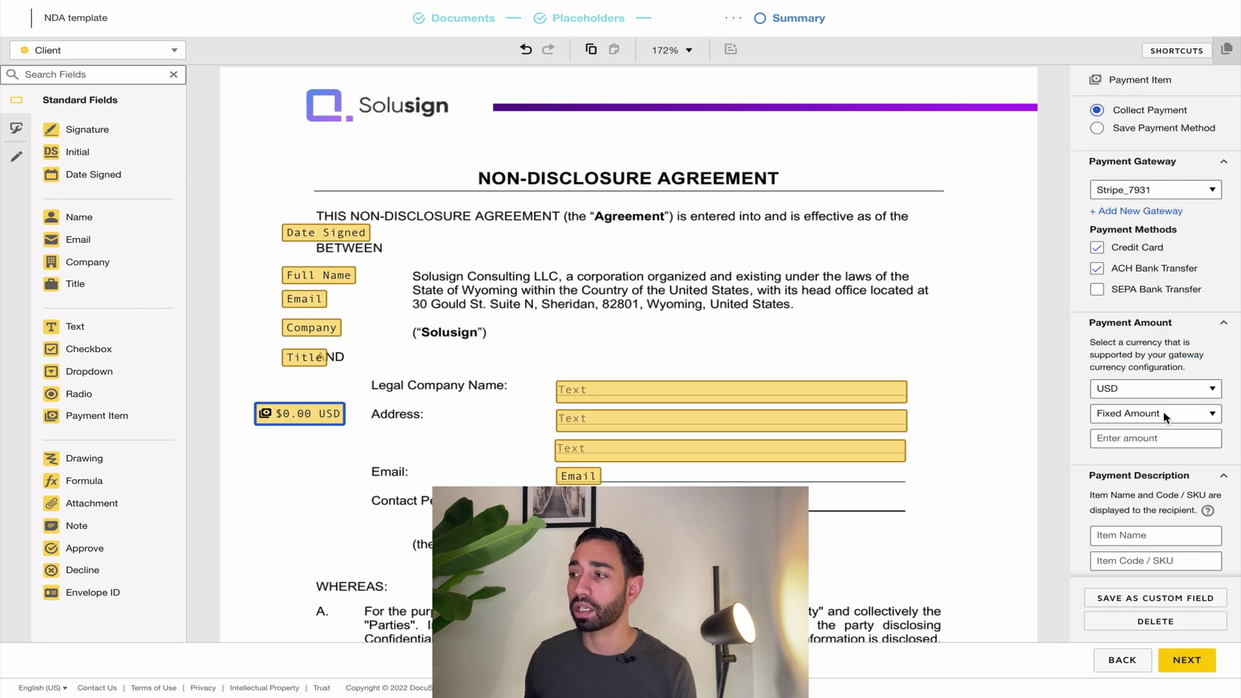
click(1131, 414)
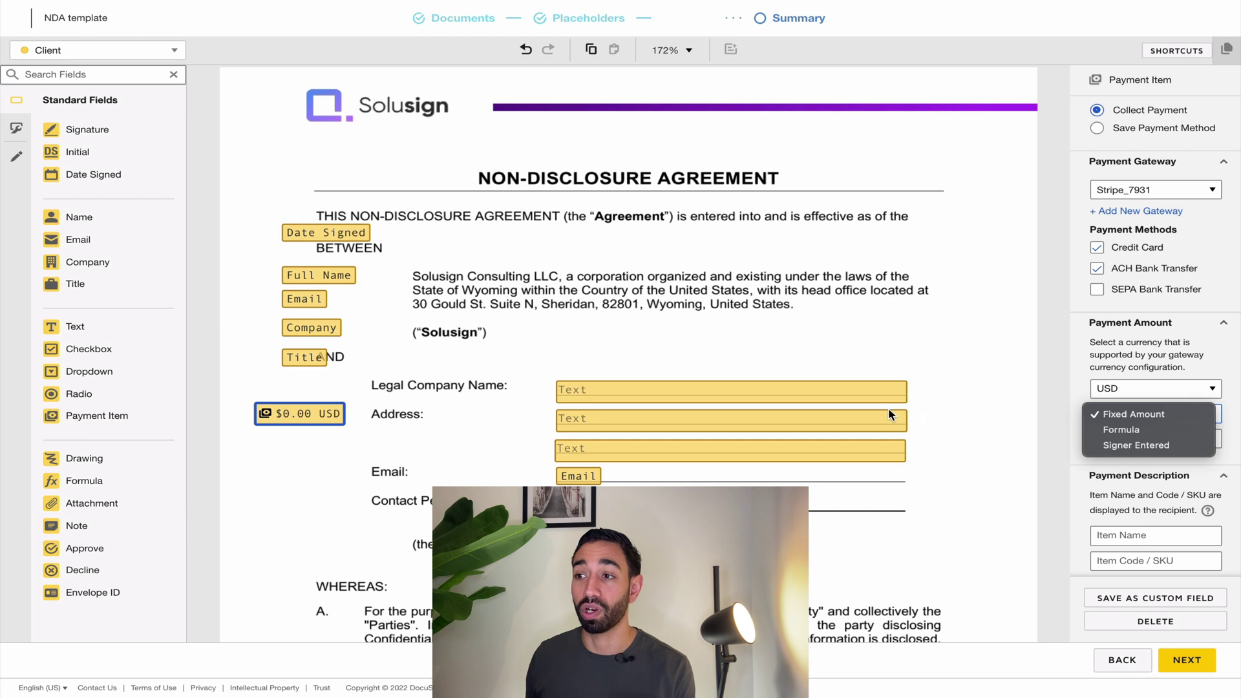
click(439, 425)
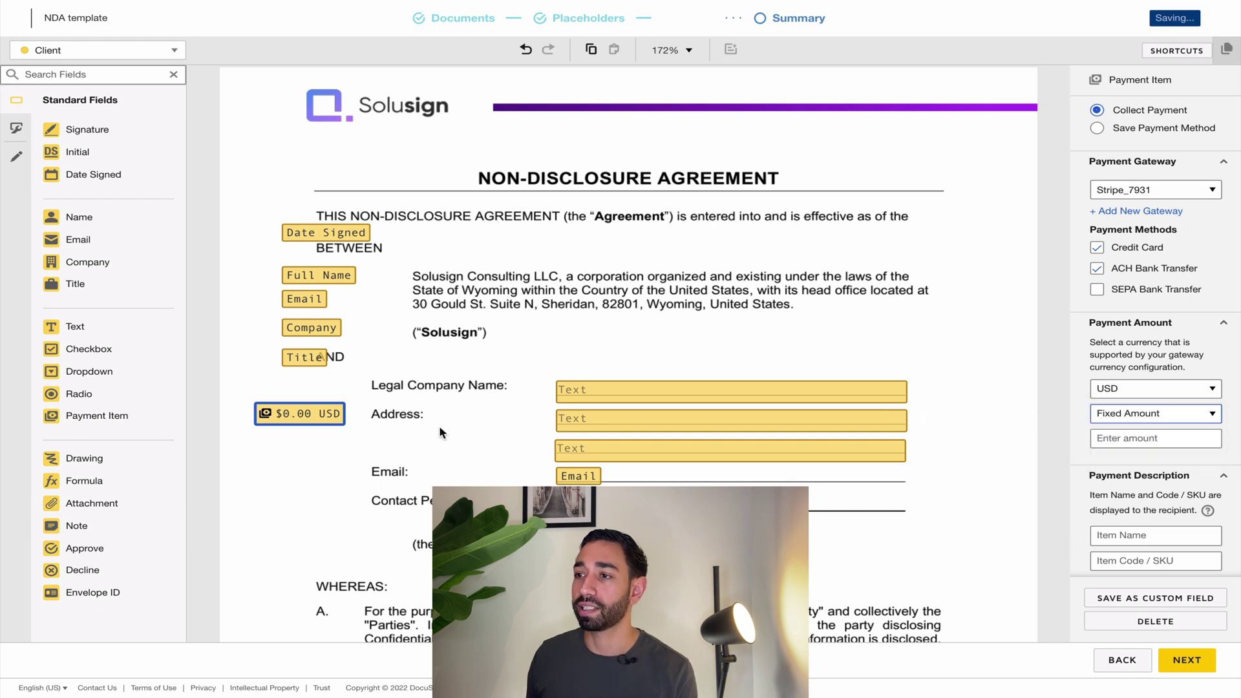
click(314, 427)
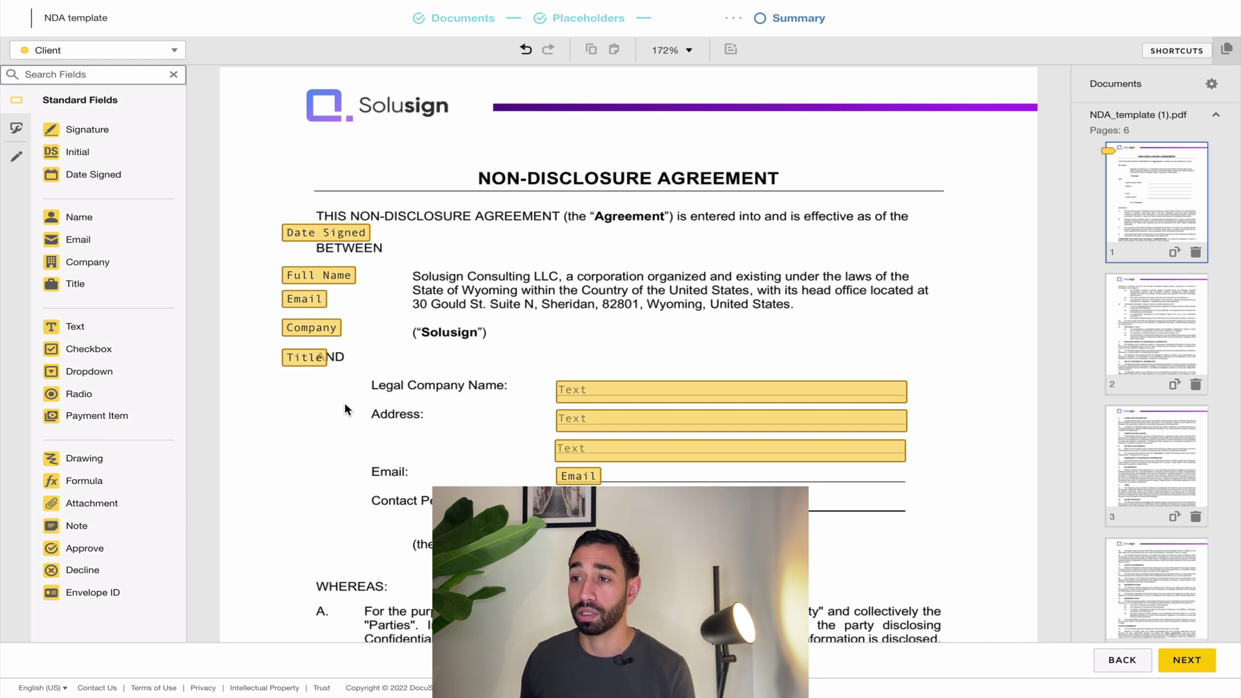
Place and delete a drawing field beside the Address label, and do the same with a formula field
mouse_move(76, 459)
mouse_down()
mouse_move(277, 427)
mouse_move(265, 418)
mouse_move(288, 430)
mouse_up()
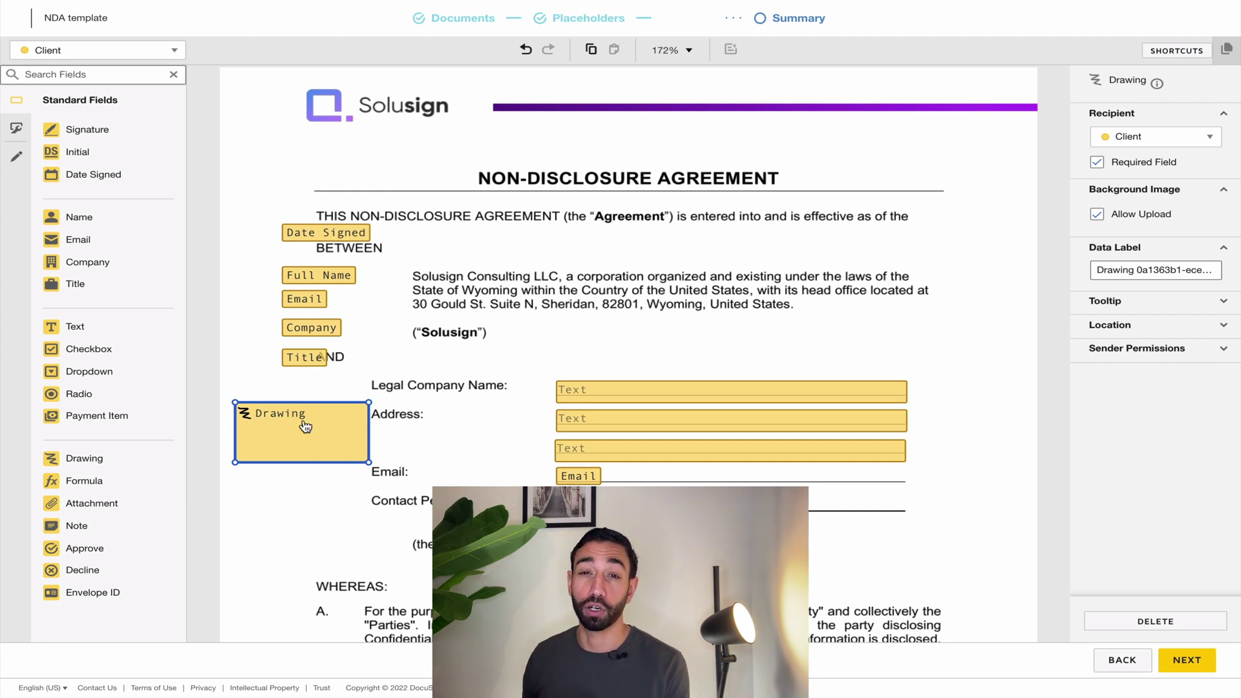
key(Delete)
drag(83, 481, 264, 427)
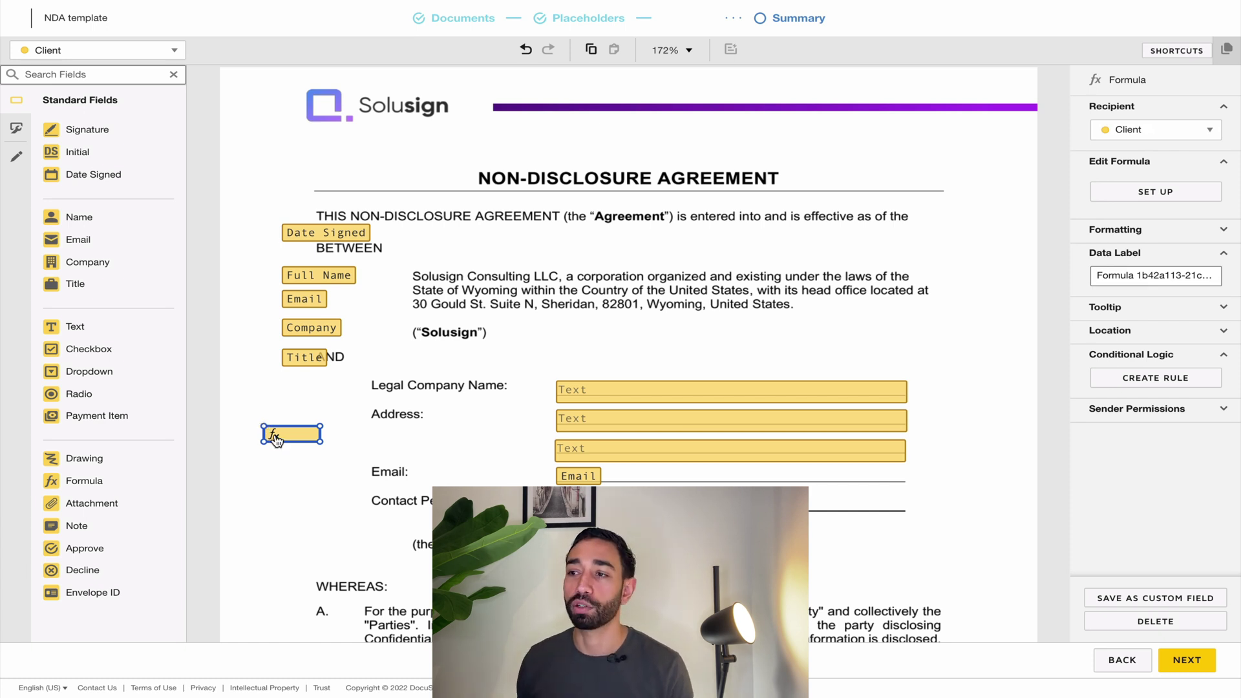
click(359, 493)
click(295, 439)
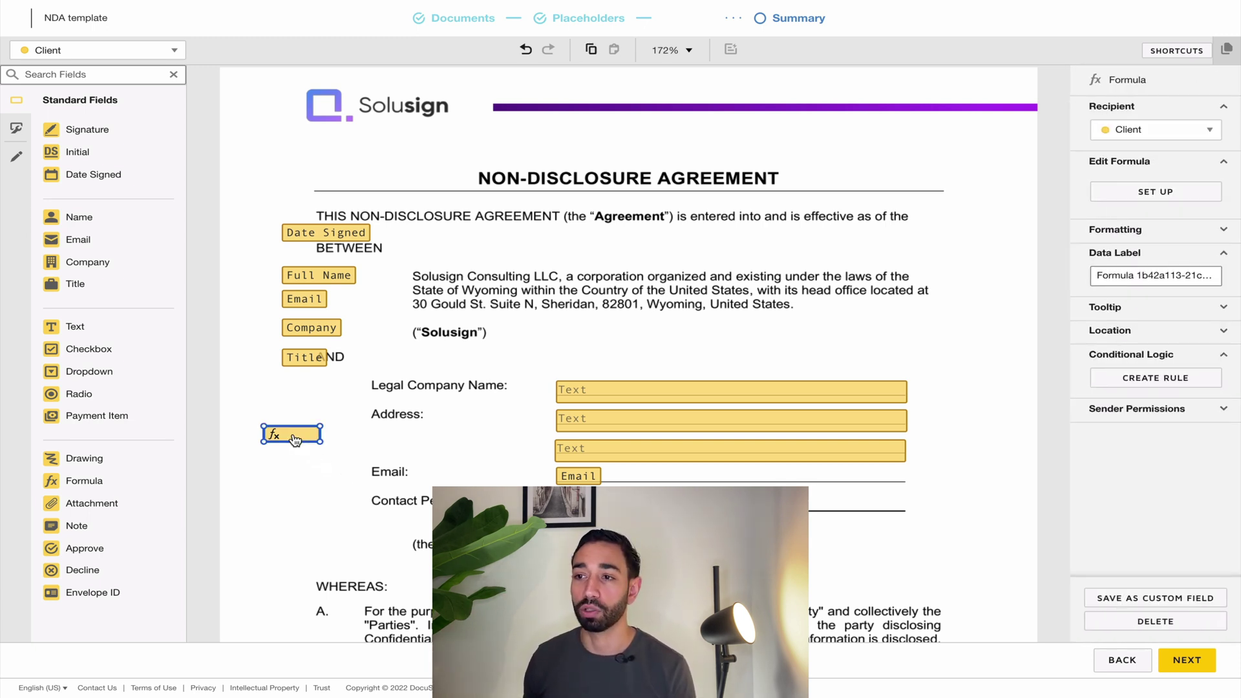
key(Delete)
Place an attachment field beside the Address label and delete it
drag(91, 502, 279, 421)
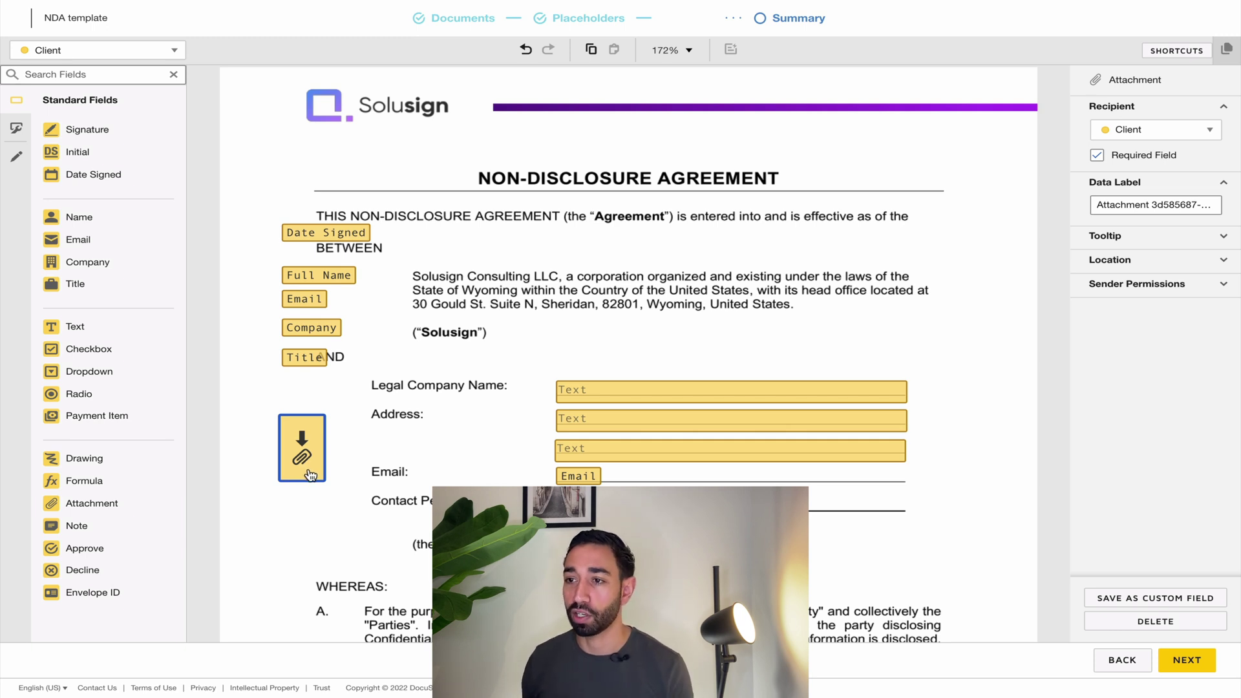
key(Delete)
Place a note reading "please input whatever" beside the Address label and delete it
drag(97, 526, 268, 417)
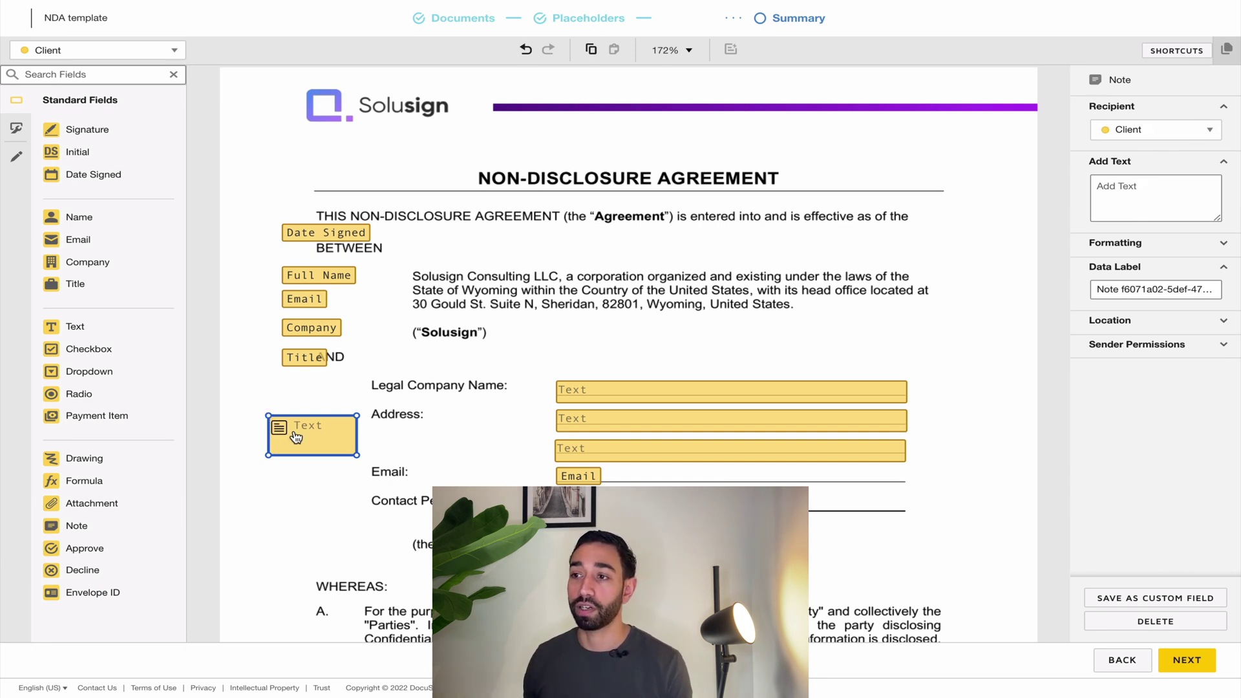
double_click(282, 429)
text(please input whatever)
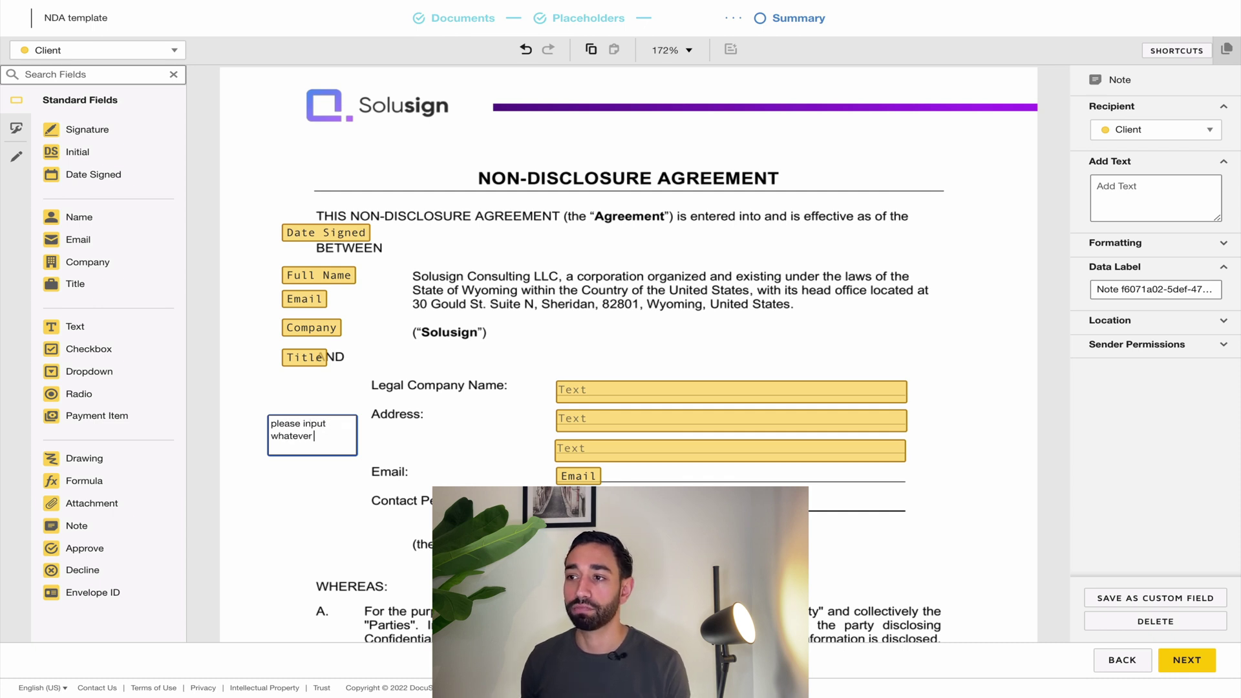
click(368, 538)
click(310, 445)
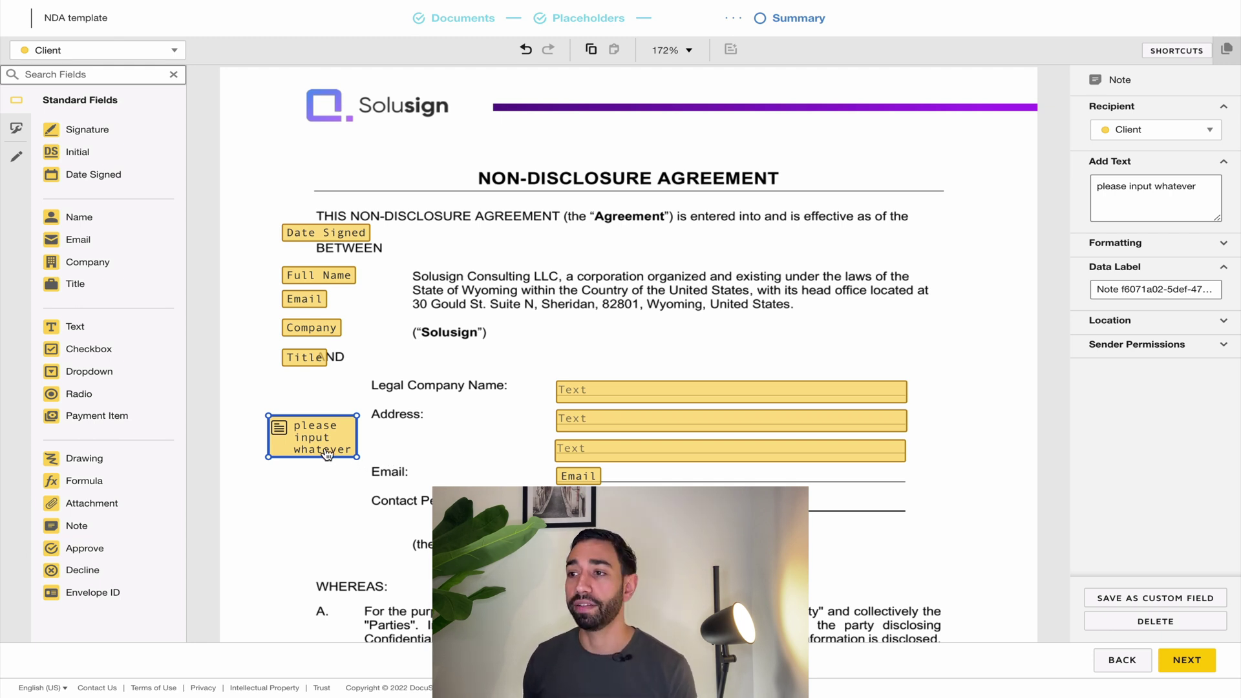
key(Escape)
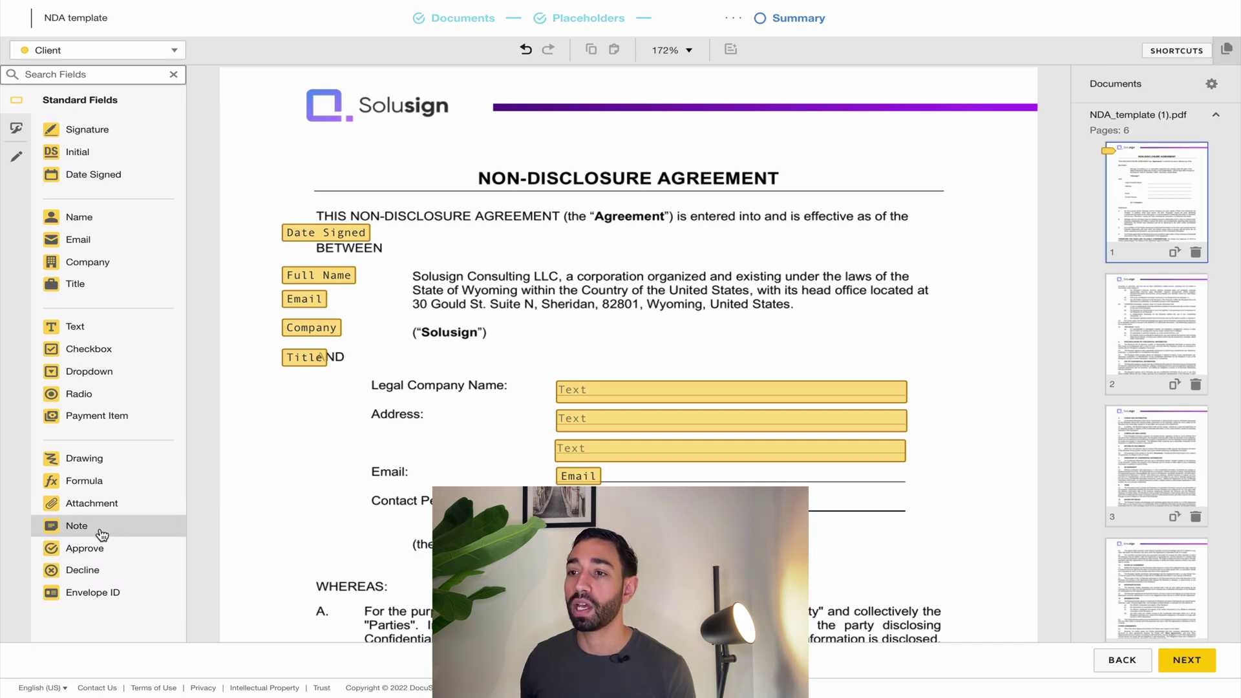
Place an Approve button below the Title field beside the address lines and a Decline button beneath it
drag(87, 547, 269, 438)
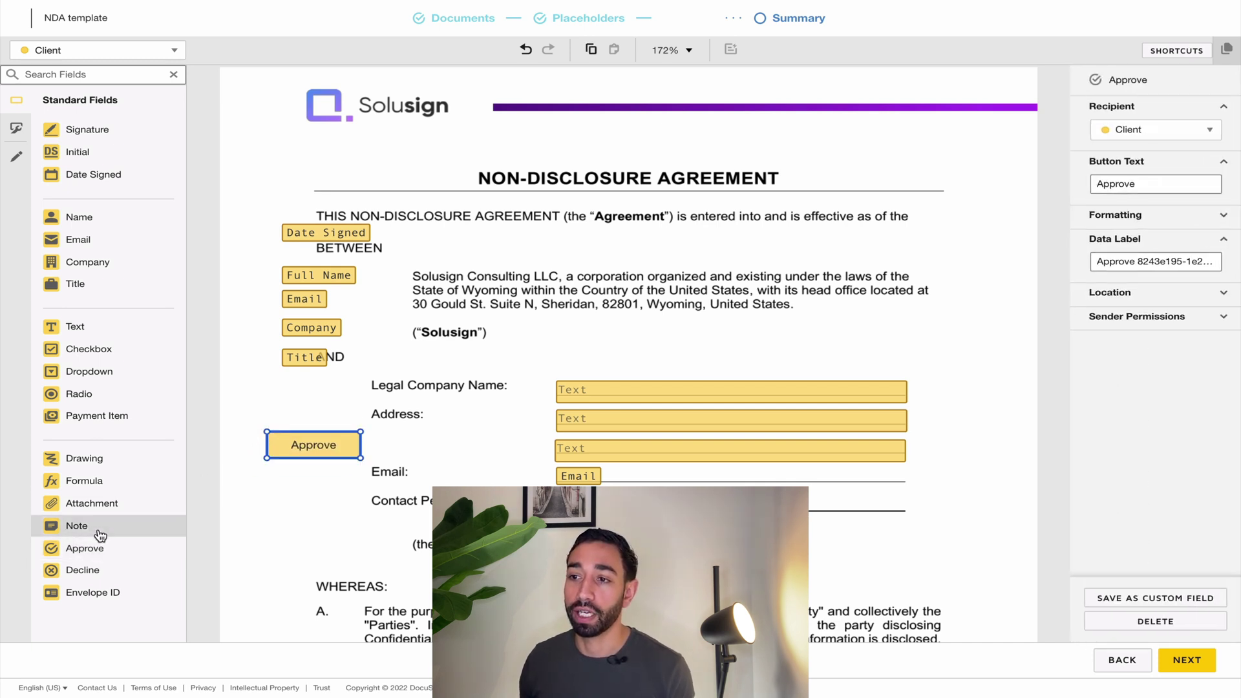
drag(91, 569, 268, 490)
click(304, 450)
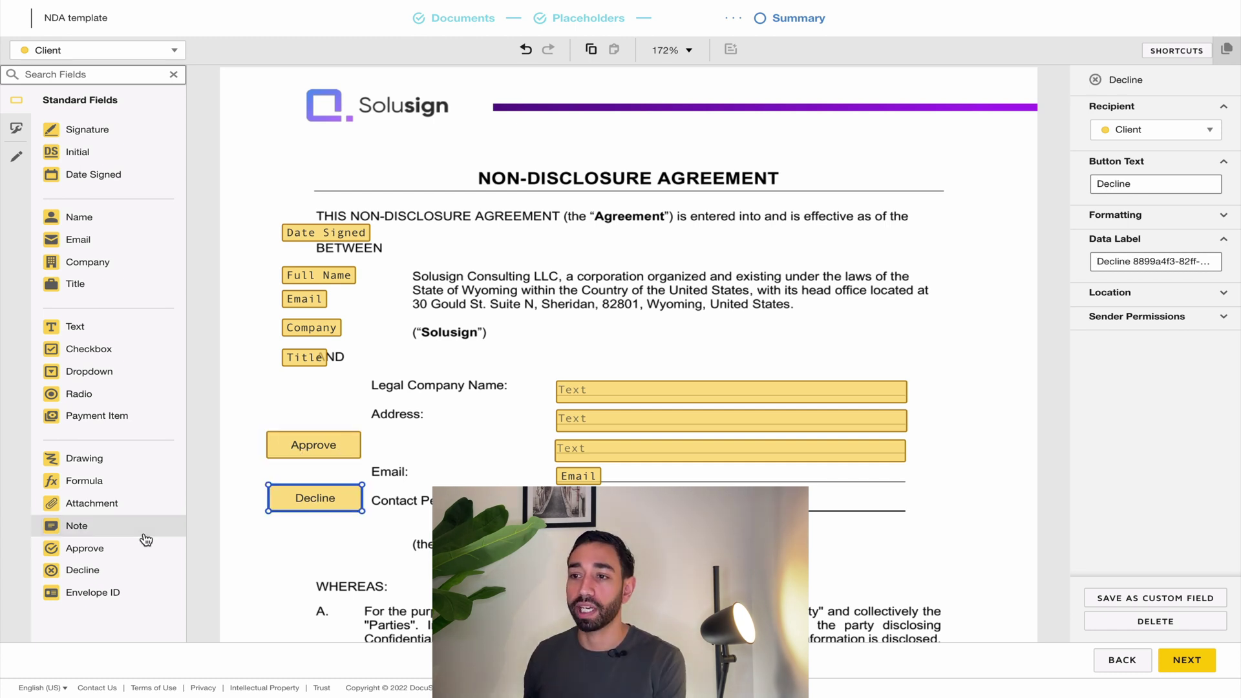
Add an Envelope ID field above the agreement heading and move it to the top edge of the first page
drag(111, 598, 271, 145)
scroll(456, 207, up, 1)
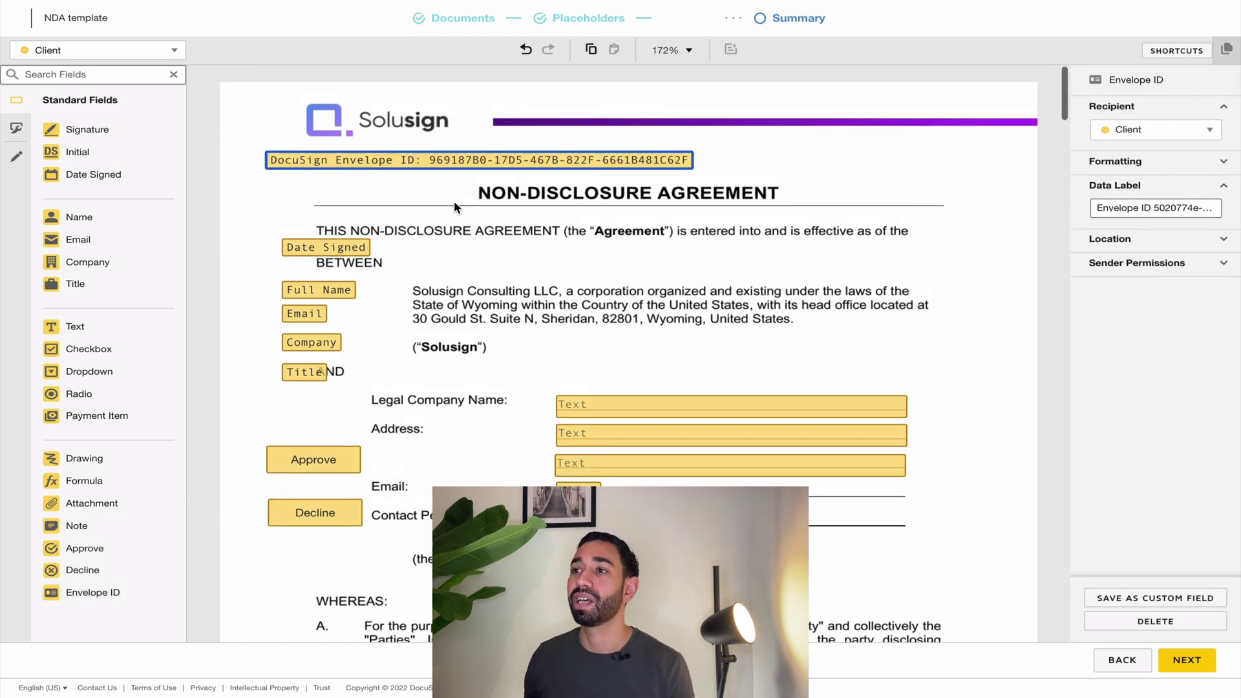
drag(382, 170, 341, 98)
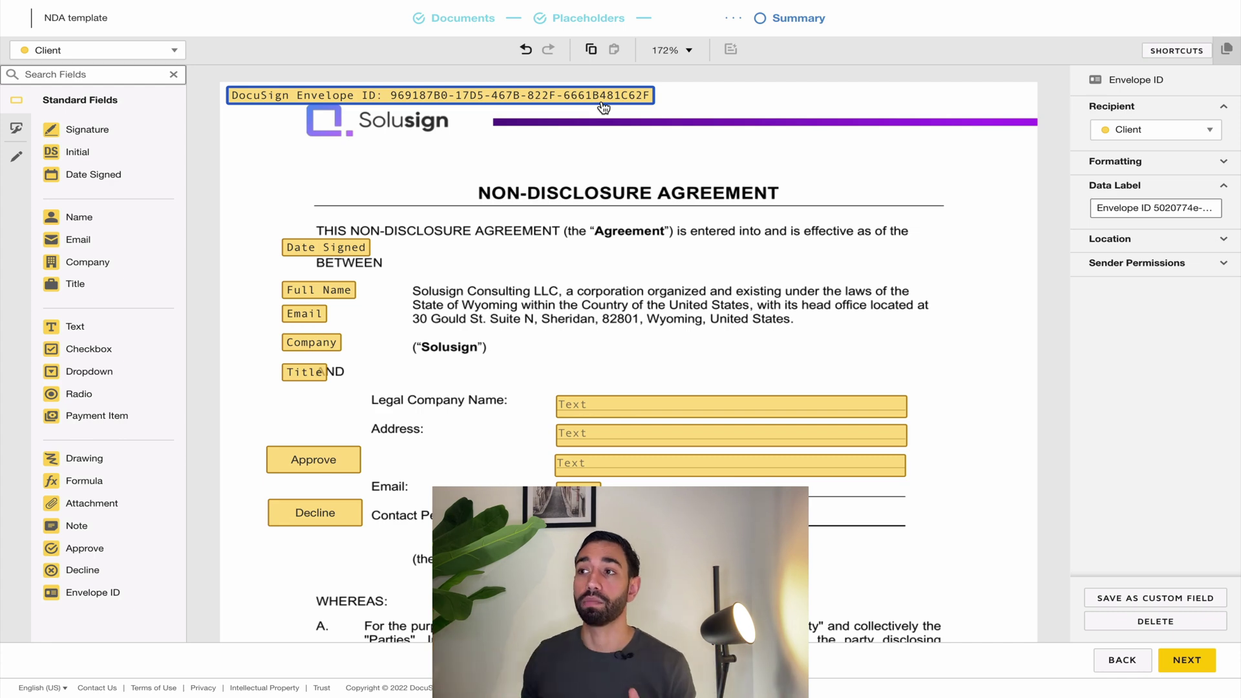
Move the Envelope ID field down to the foot of the first page and delete it
drag(598, 100, 736, 573)
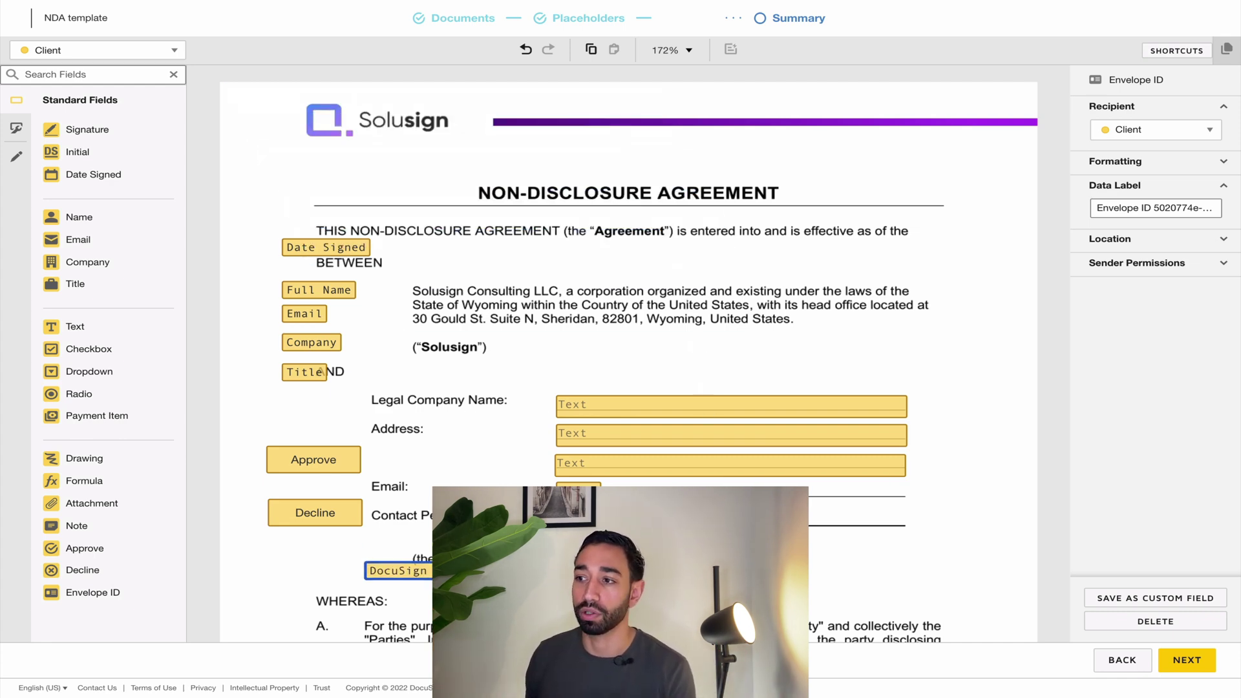
scroll(582, 376, down, 4)
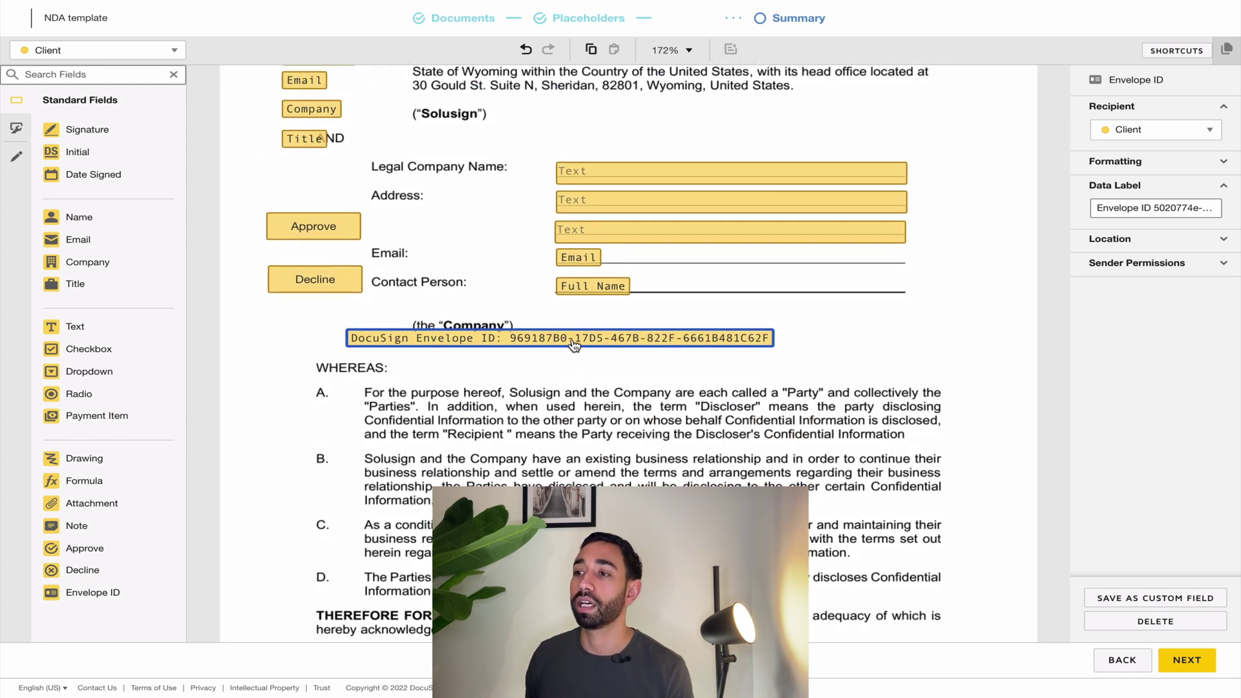
drag(574, 345, 512, 470)
scroll(512, 471, down, 4)
drag(479, 249, 421, 537)
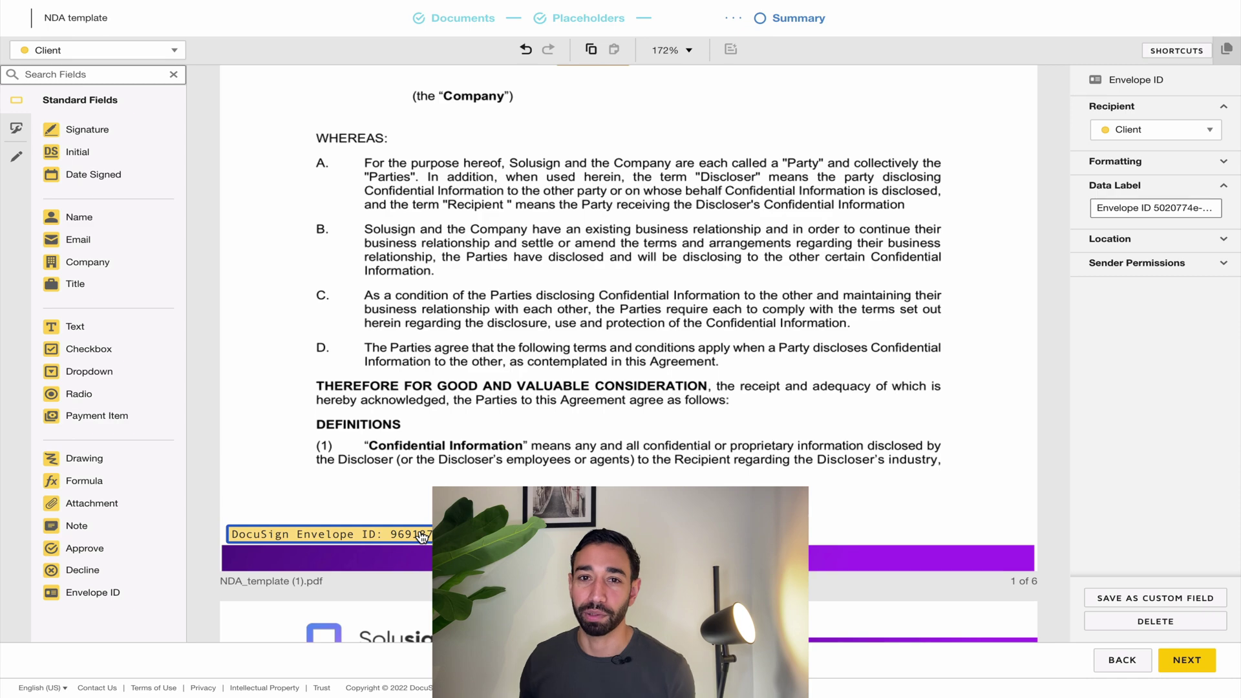
key(Delete)
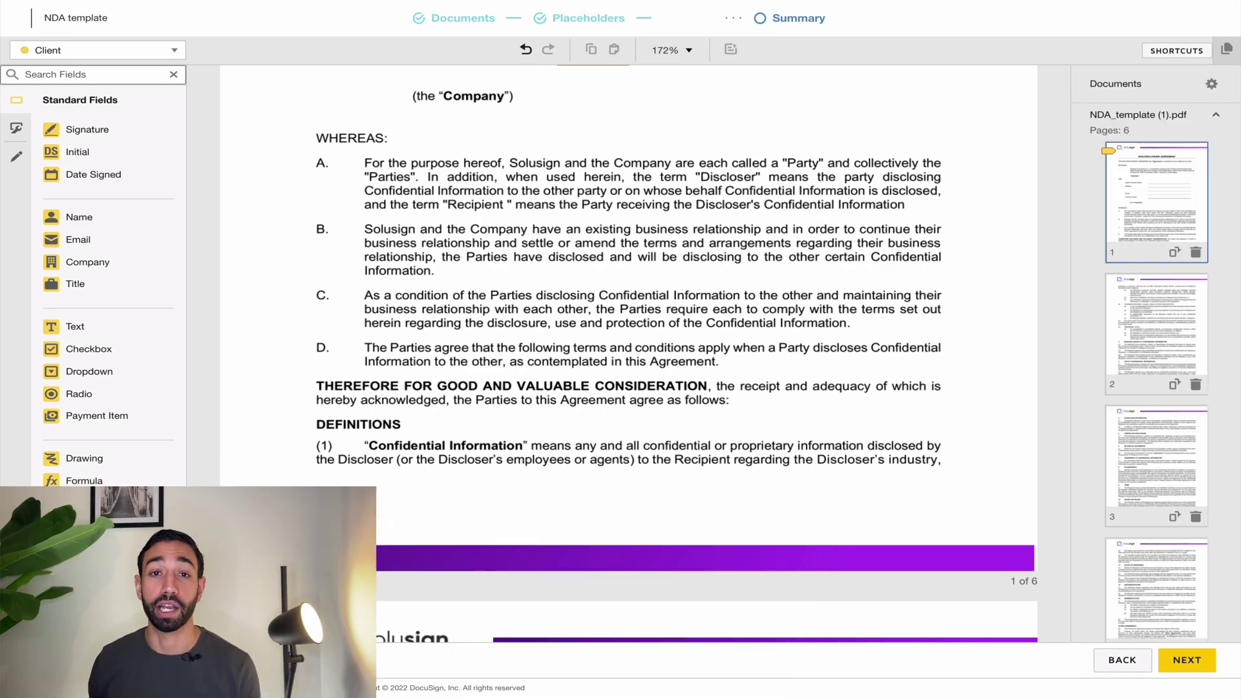